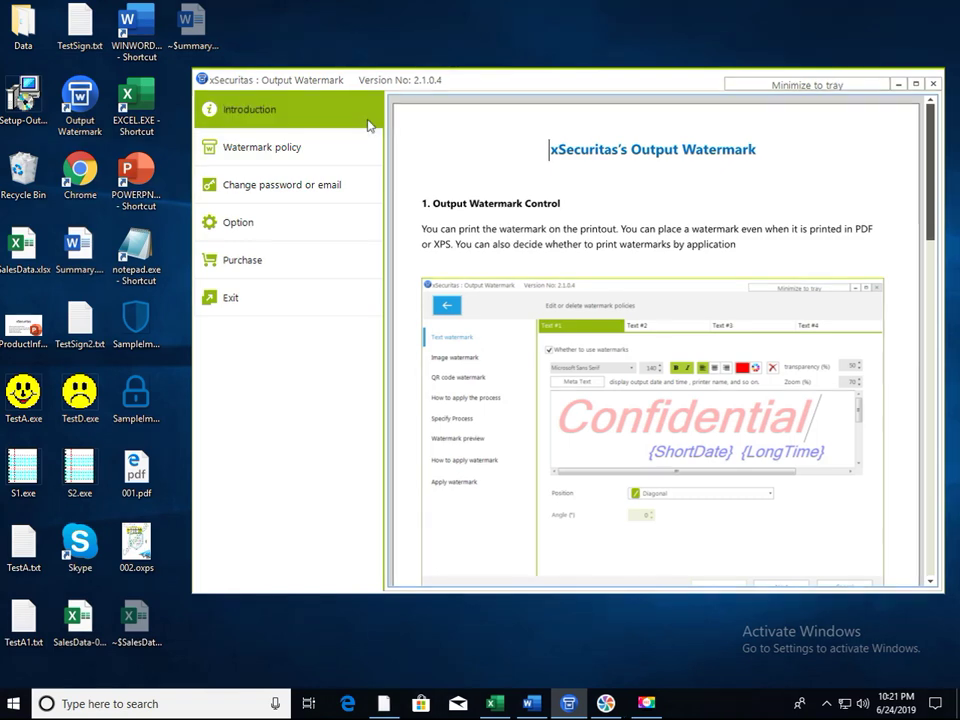
Step: Open the watermark policy editor and look through the second, third and fourth text watermark slots
left_click(370, 148)
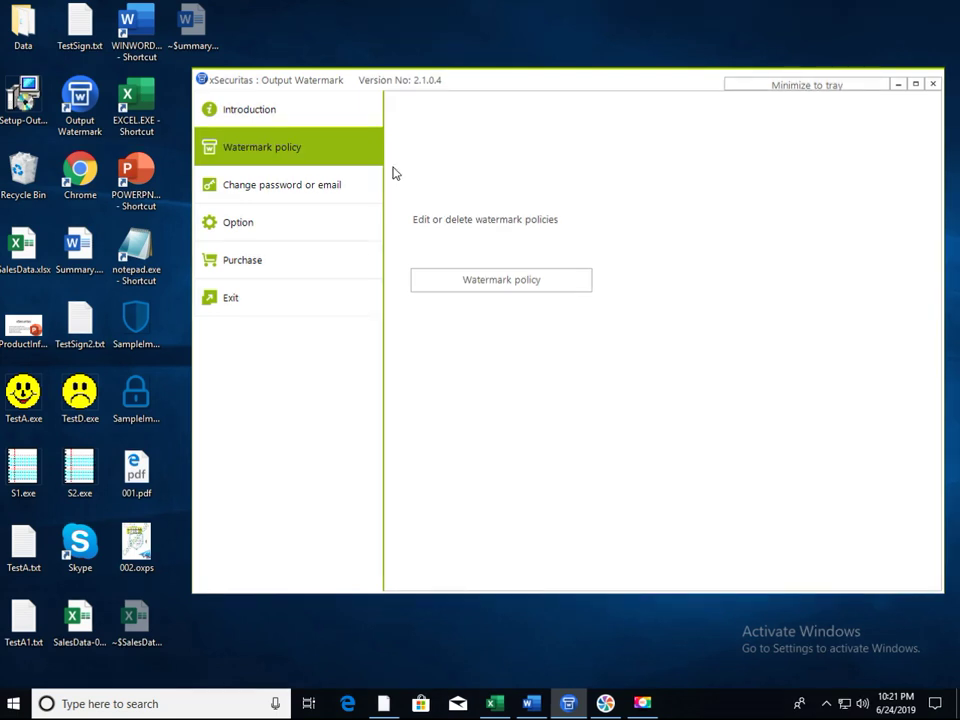
left_click(566, 280)
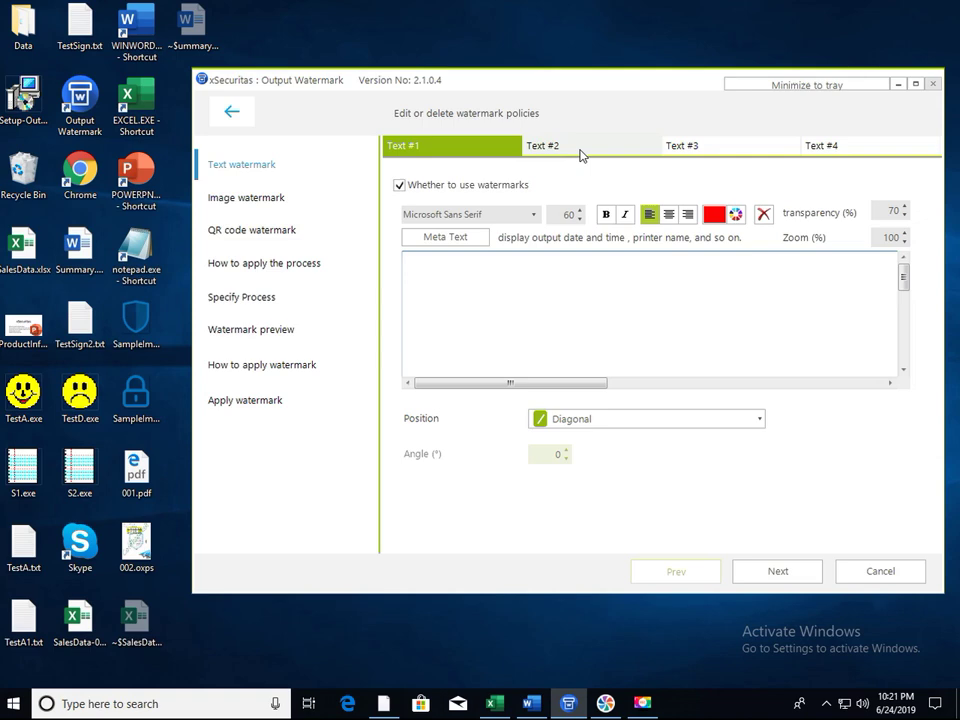
left_click(580, 151)
left_click(678, 150)
left_click(810, 150)
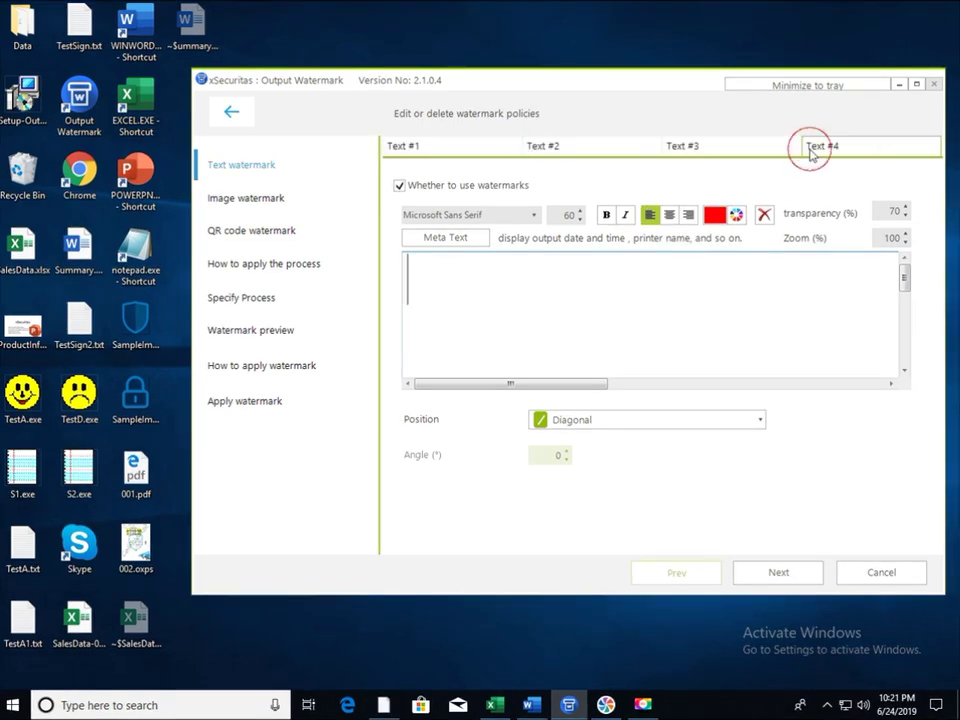
Step: Enter "Confidential" as the watermark text in Text #1
left_click(476, 154)
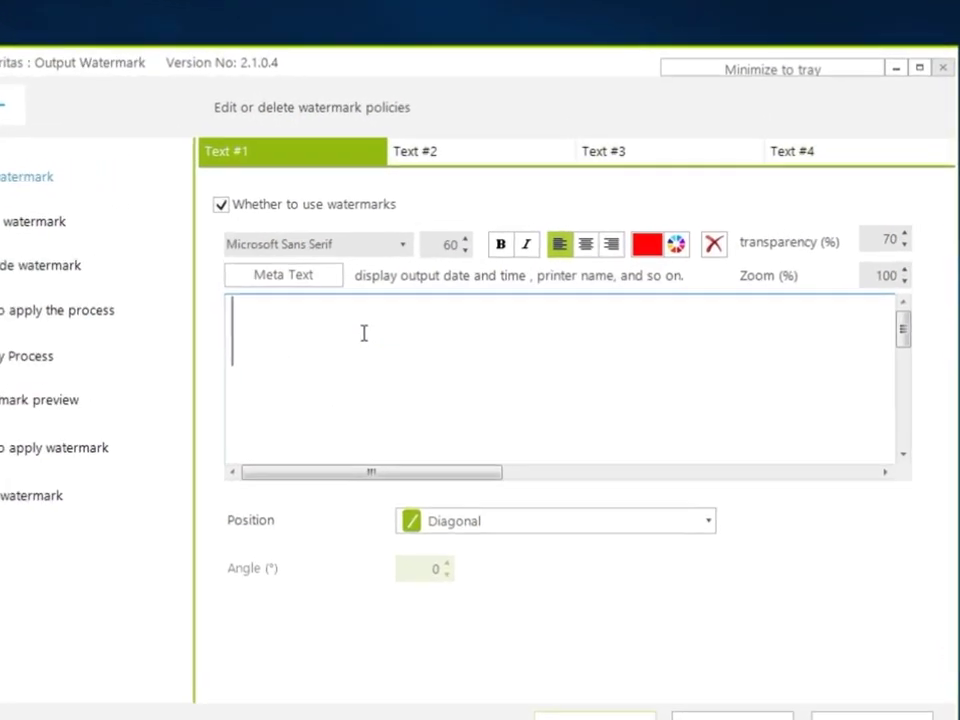
type("Confi")
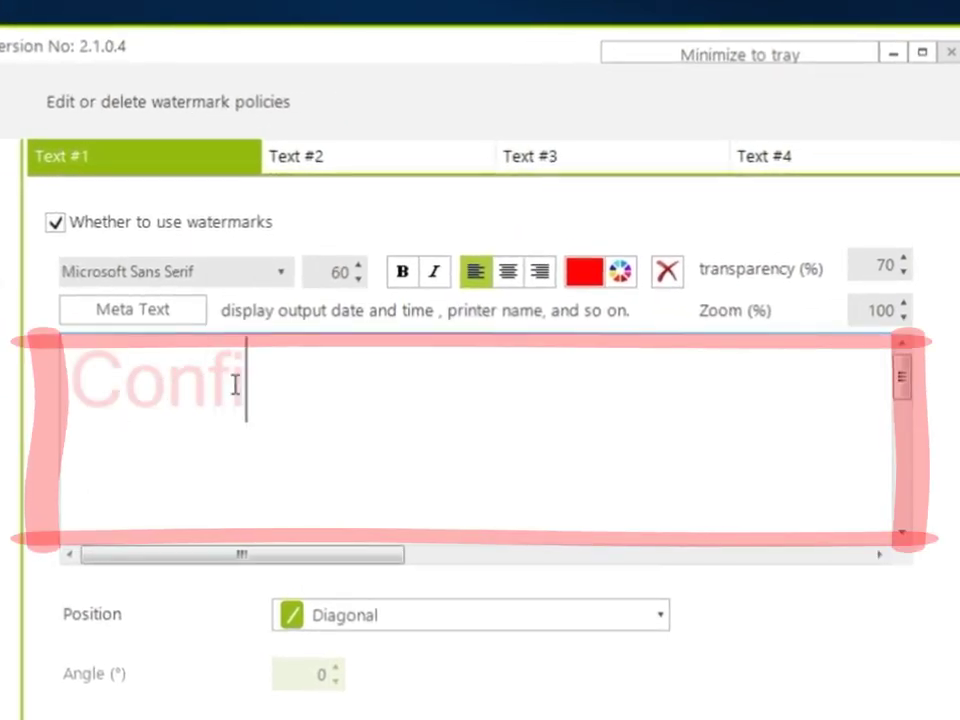
type("dentia")
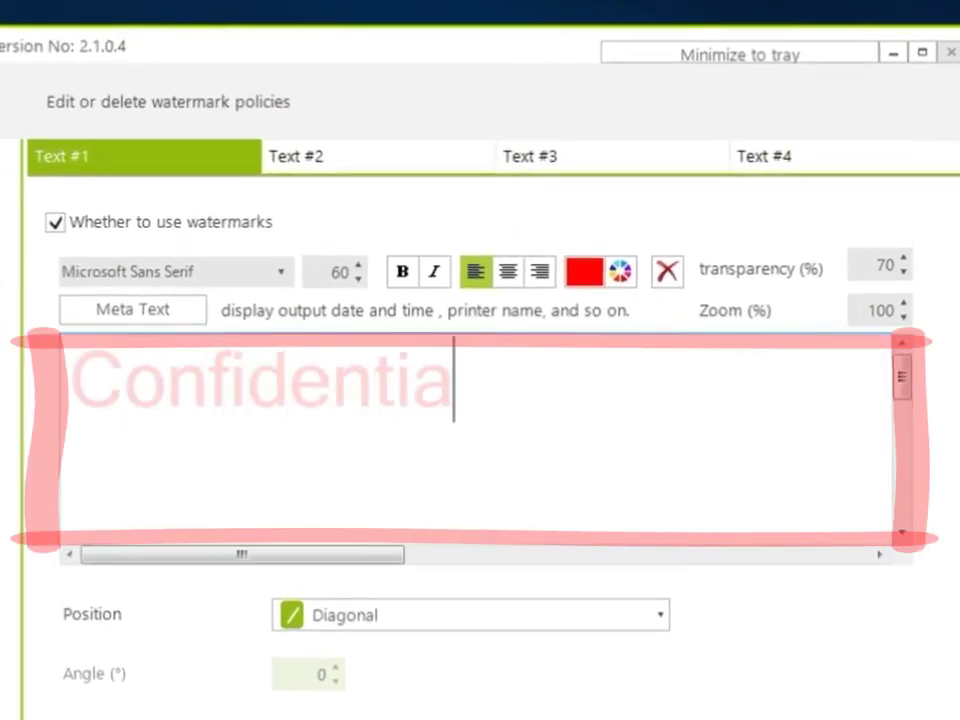
type("l")
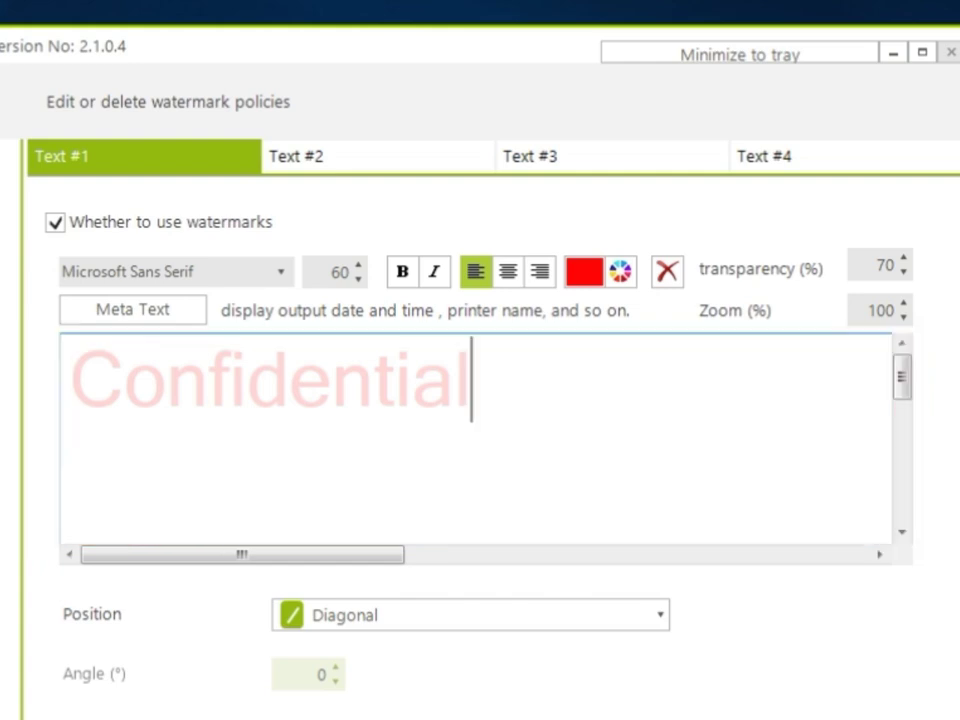
Step: Format the whole "Confidential" text as bold italic at font size 120
key("ctrl+a")
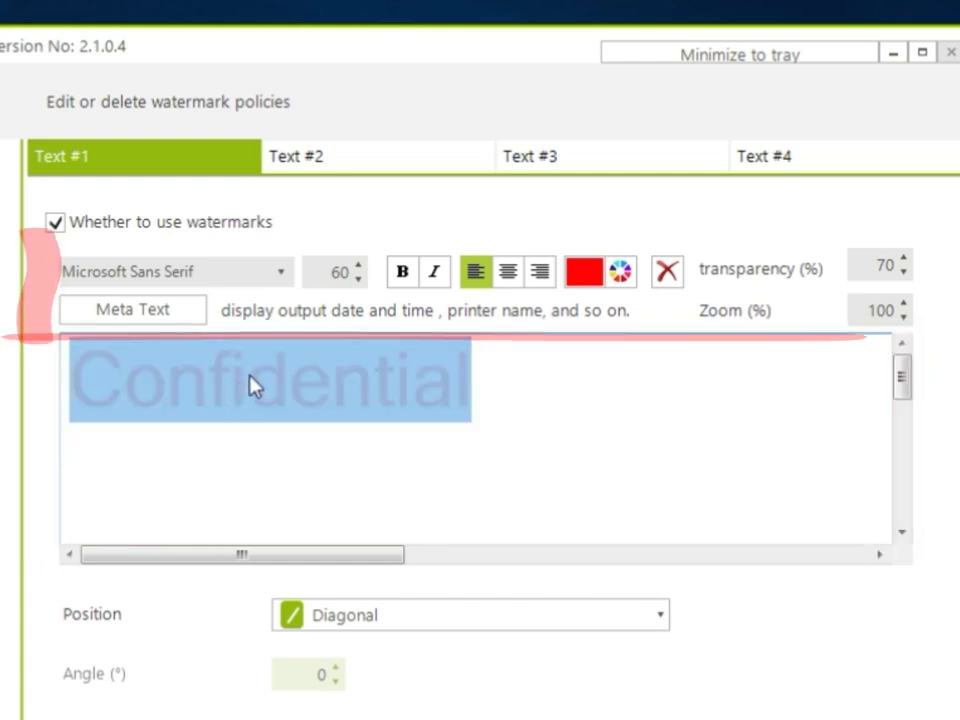
left_click(283, 272)
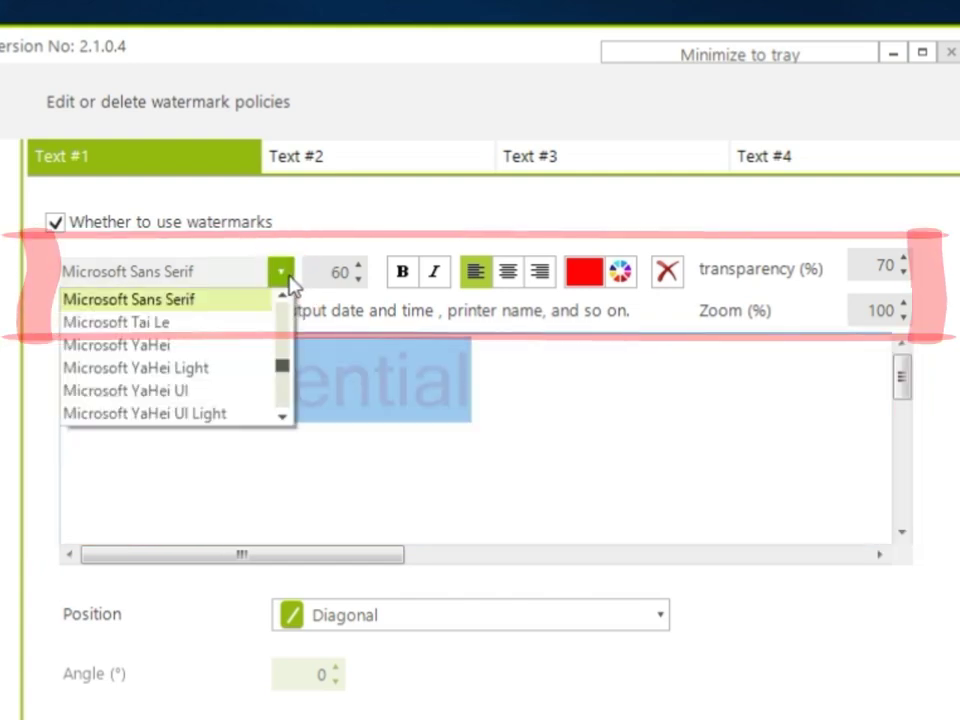
left_click(283, 272)
left_click_drag(313, 272, 355, 278)
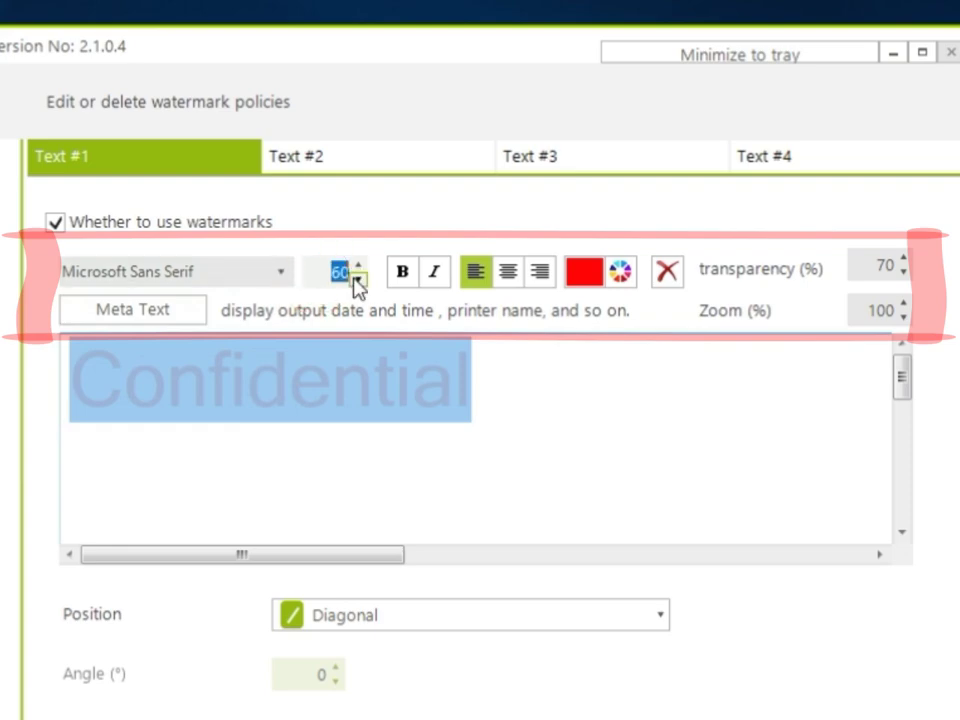
type("120")
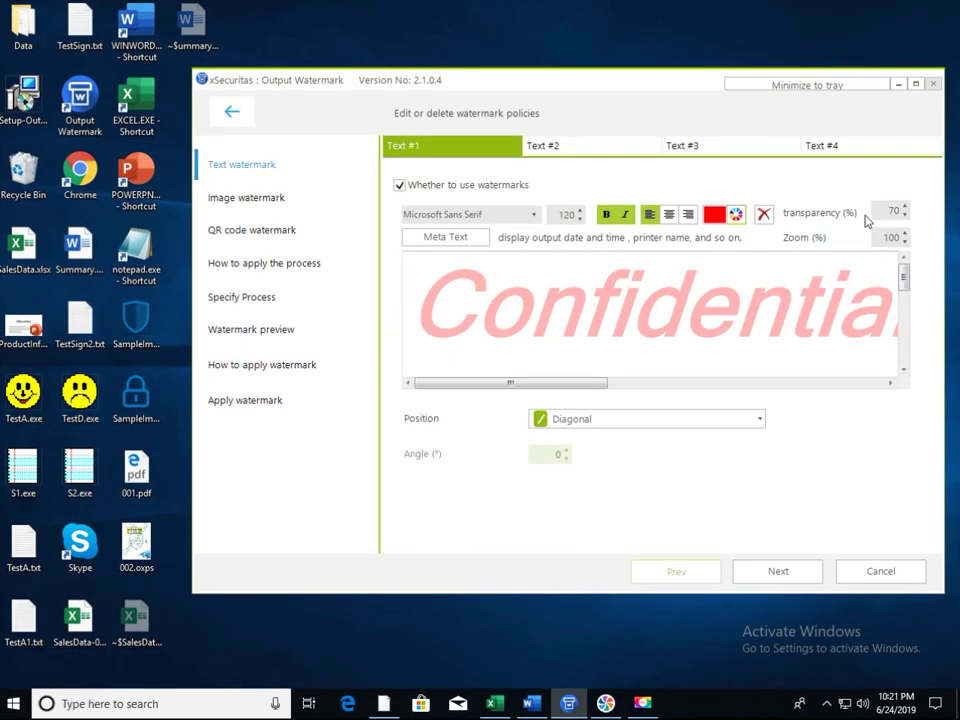
Step: Set the text watermark's transparency to 60% and choose the Diagonal position
left_click_drag(901, 266, 870, 286)
type("60")
key("Tab")
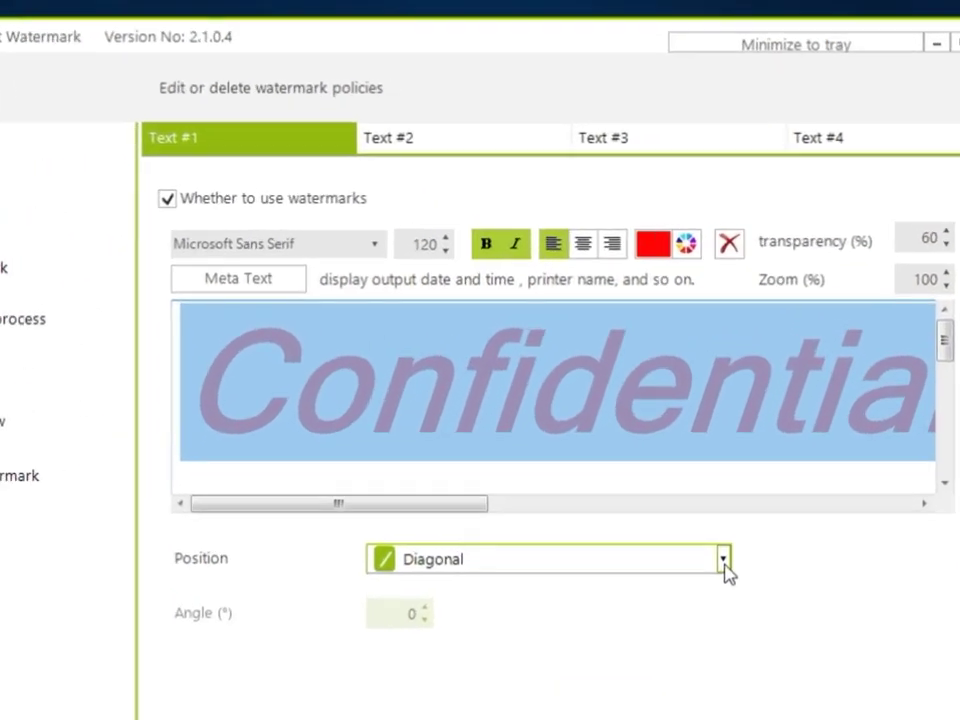
left_click(760, 420)
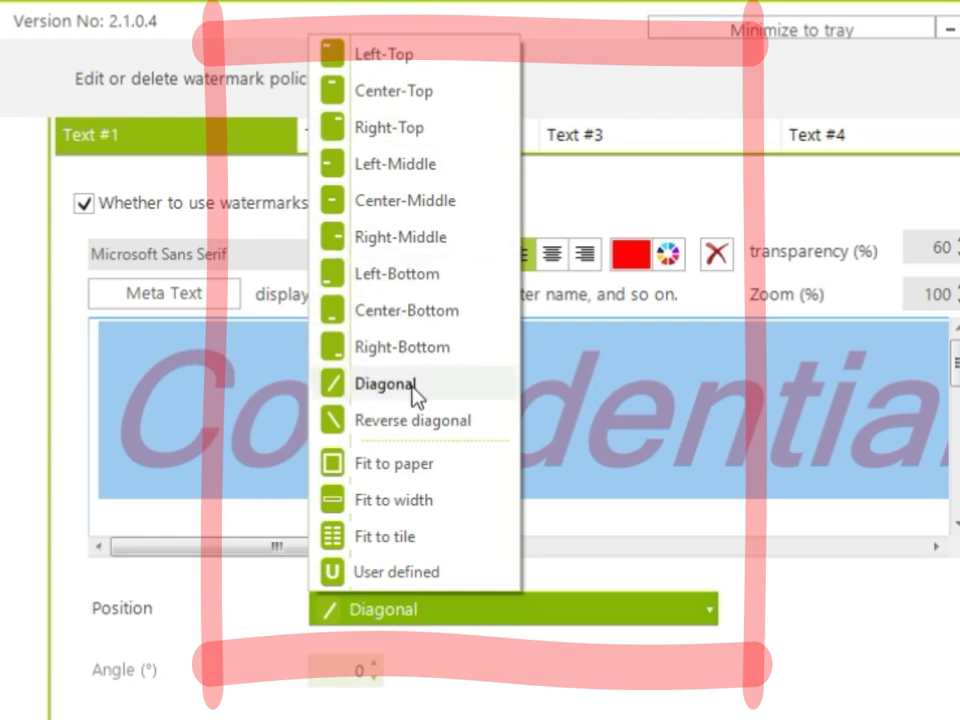
left_click(413, 393)
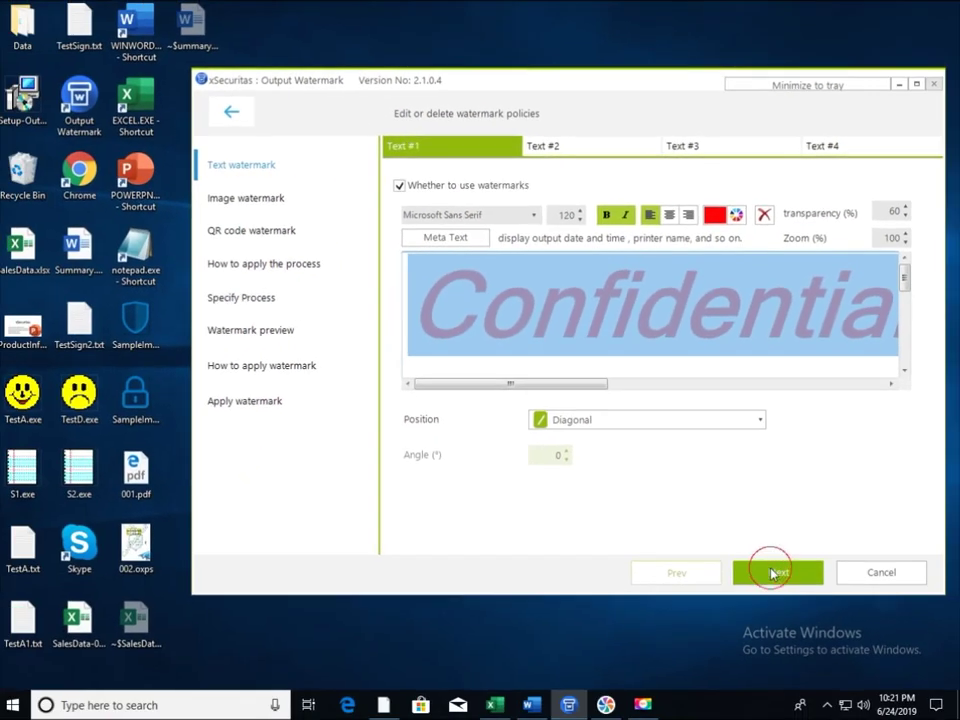
Step: Advance through the policy pages to the watermark preview and check the landscape and portrait output
left_click(775, 573)
left_click(775, 573)
left_click(775, 573)
left_click(775, 573)
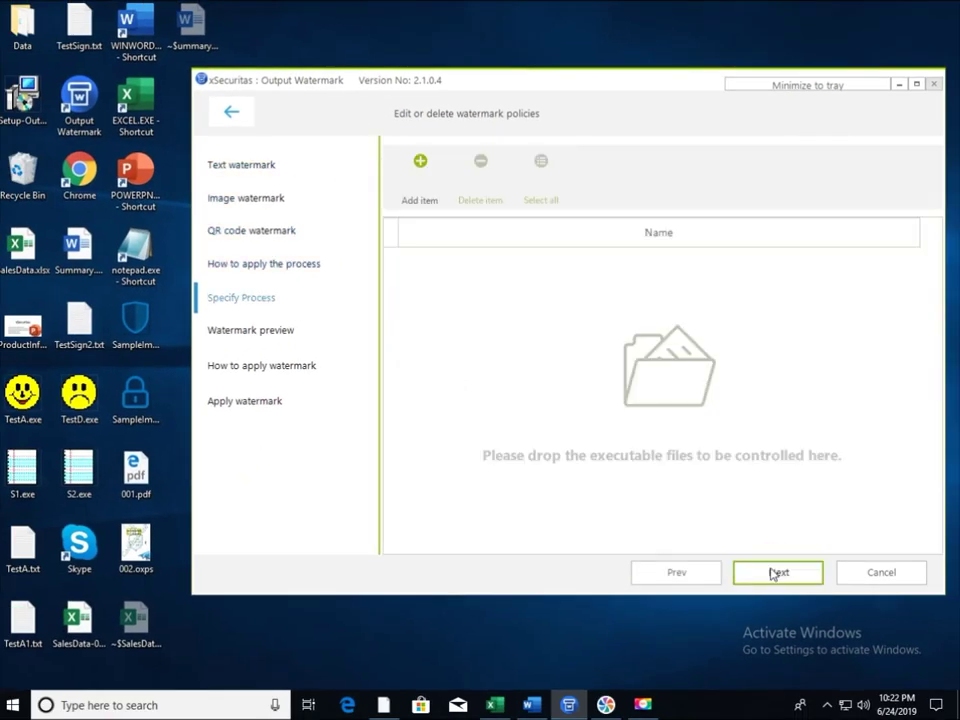
left_click(773, 574)
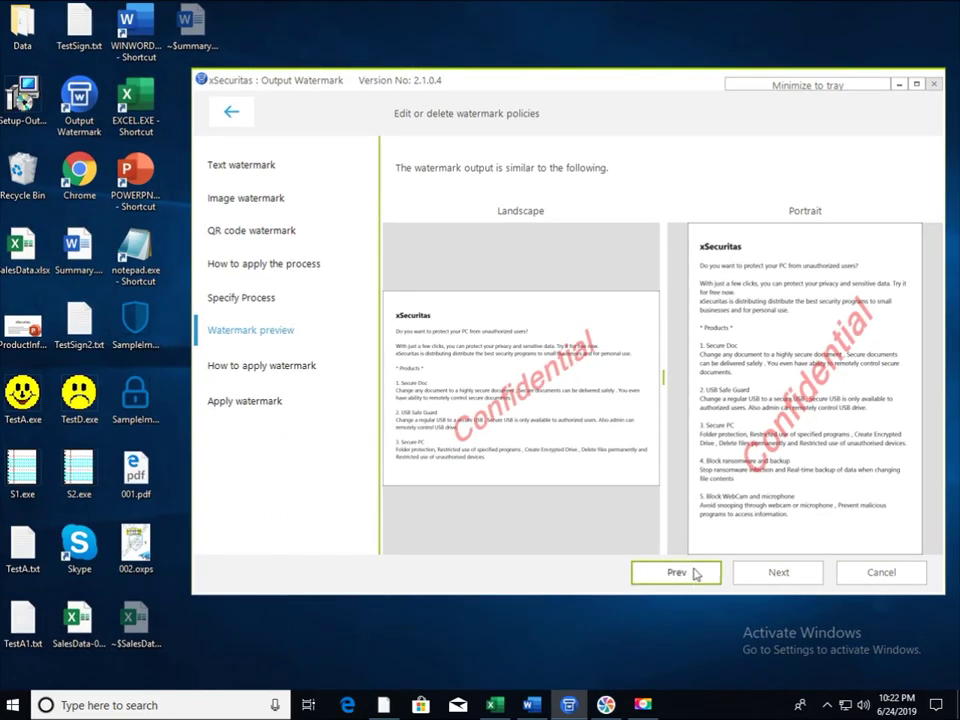
Step: Return to the text watermark settings and set the "Confidential" text's font size to 180
left_click(682, 573)
left_click(684, 573)
left_click(686, 572)
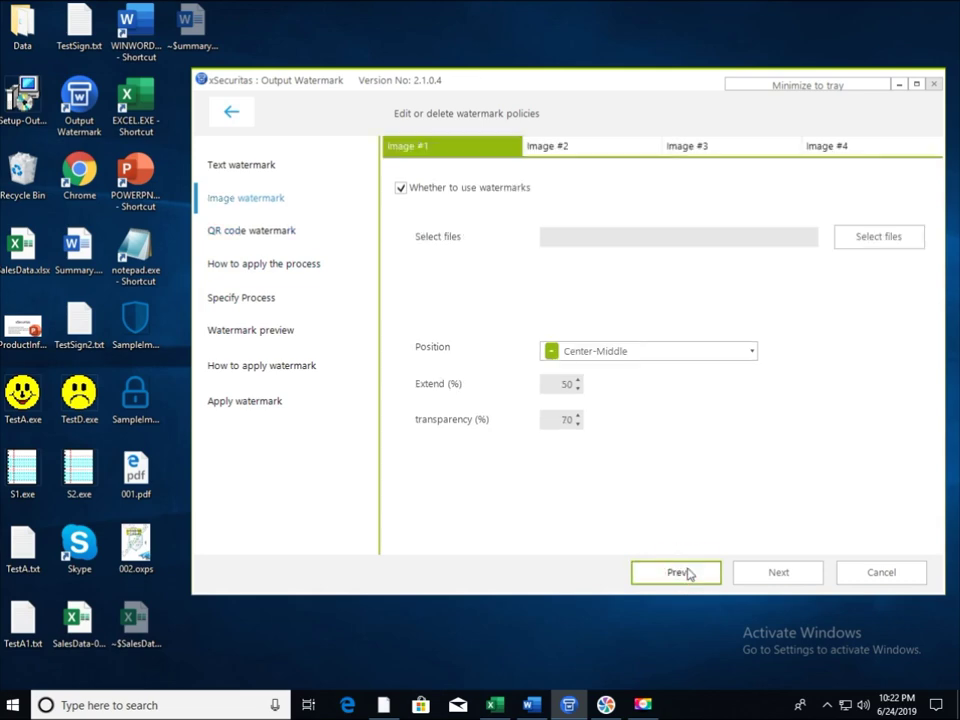
left_click(686, 572)
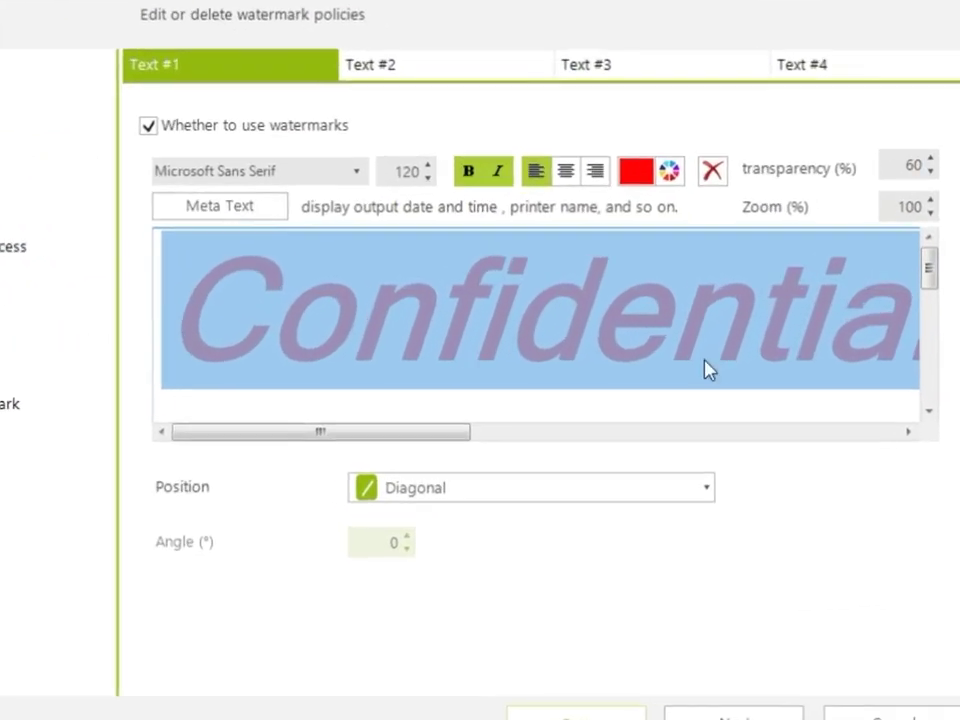
left_click(678, 327)
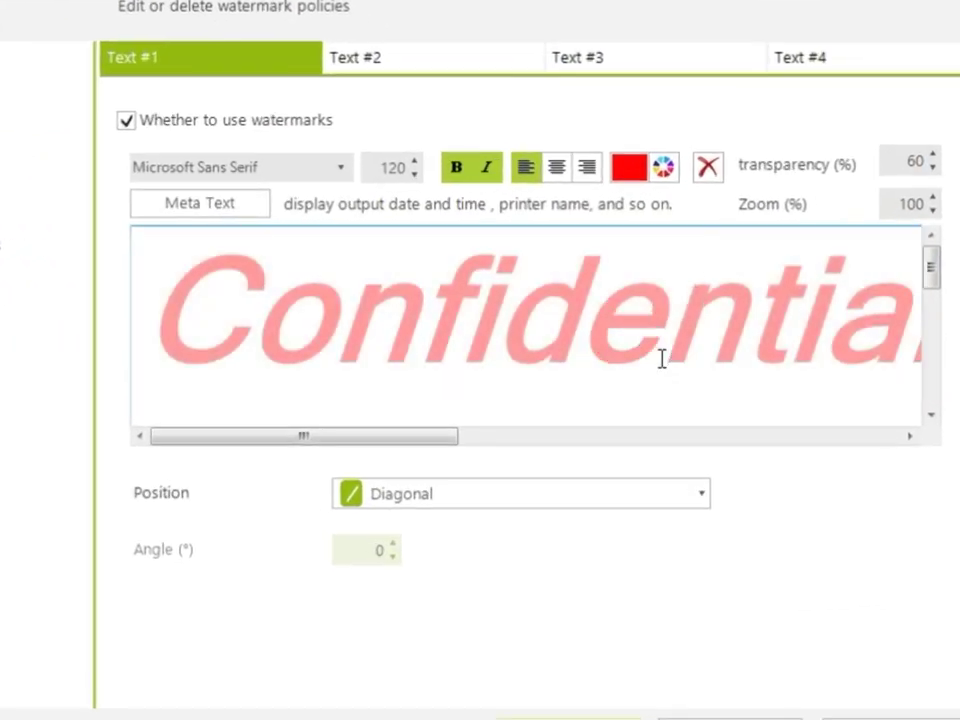
double_click(662, 362)
double_click(382, 171)
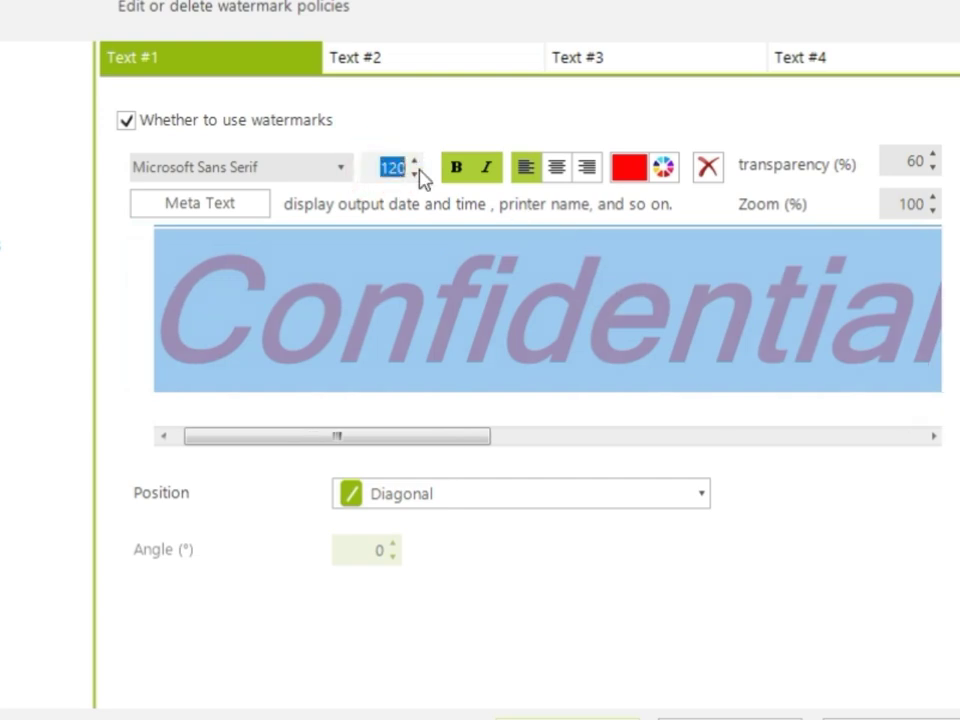
type("180")
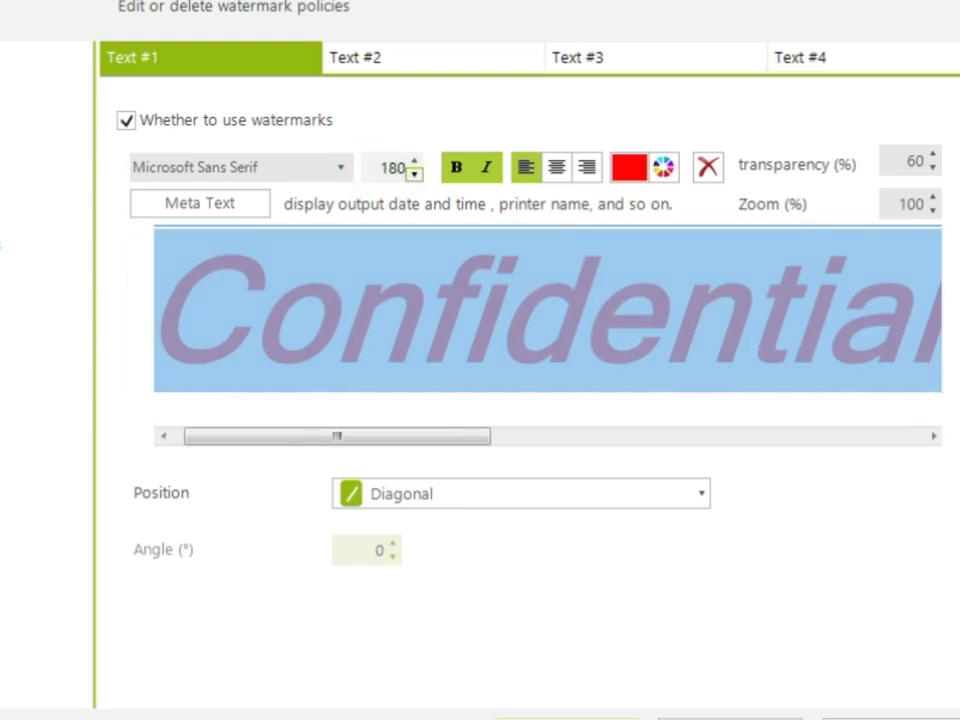
key("Return")
Step: Set the watermark text editor's zoom to 50%
double_click(905, 204)
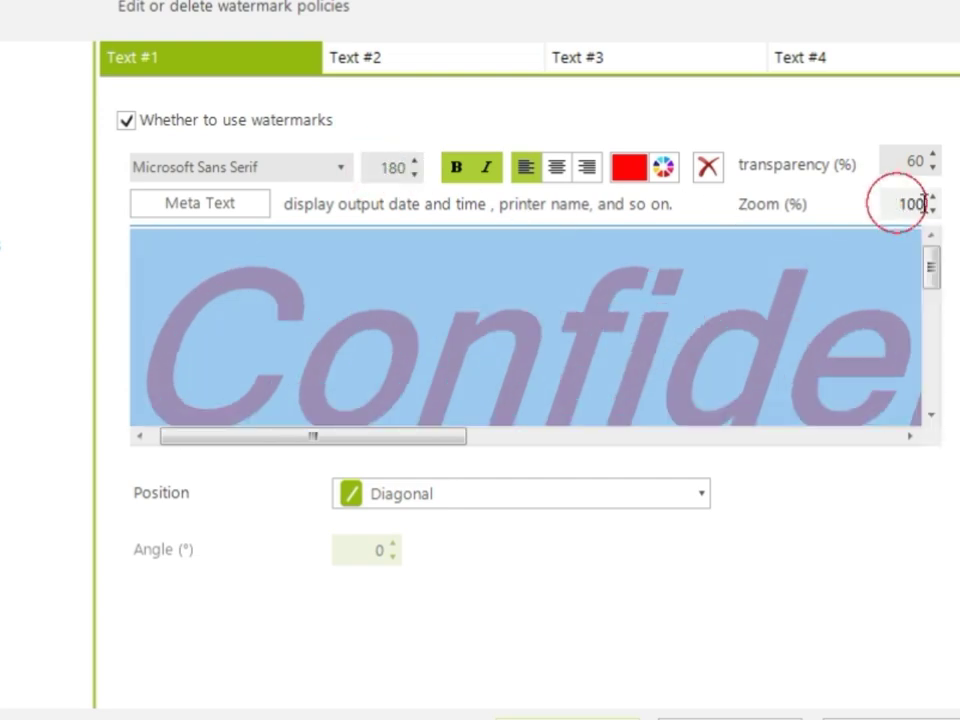
type("50")
key("Return")
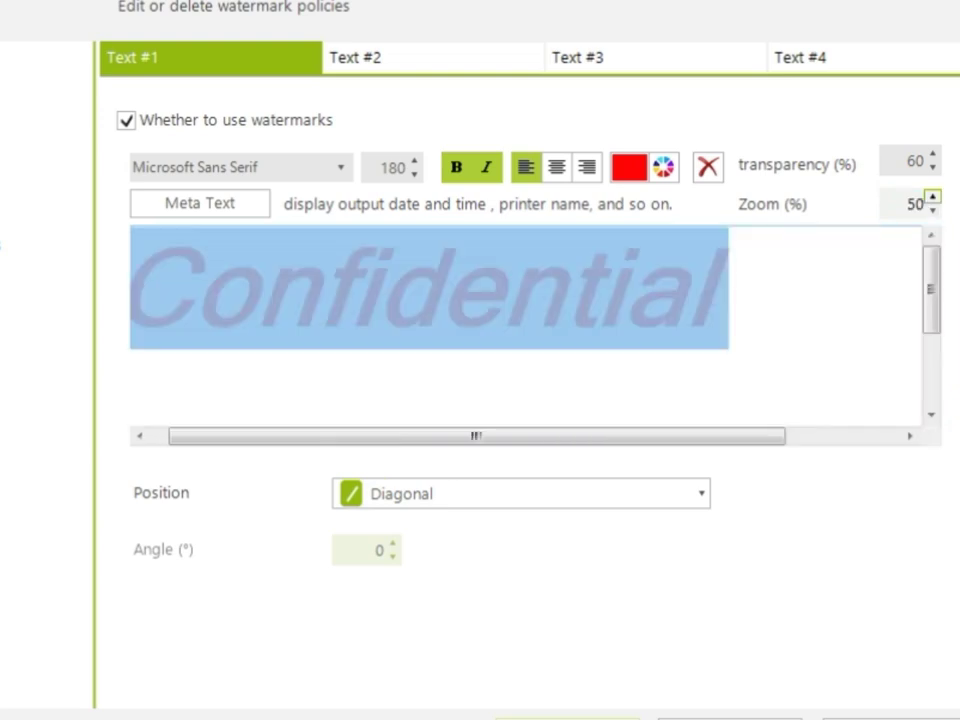
Step: Add a second line reading "Hello" below "Confidential" in the watermark text
left_click(834, 315)
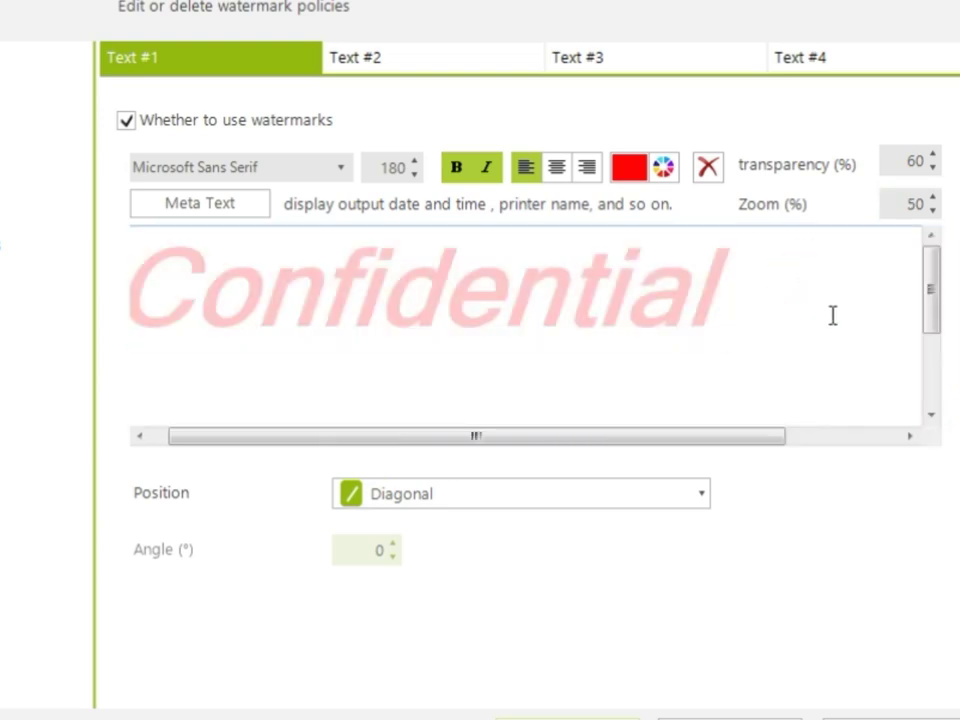
scroll(832, 315, "down", 1)
type("Hello")
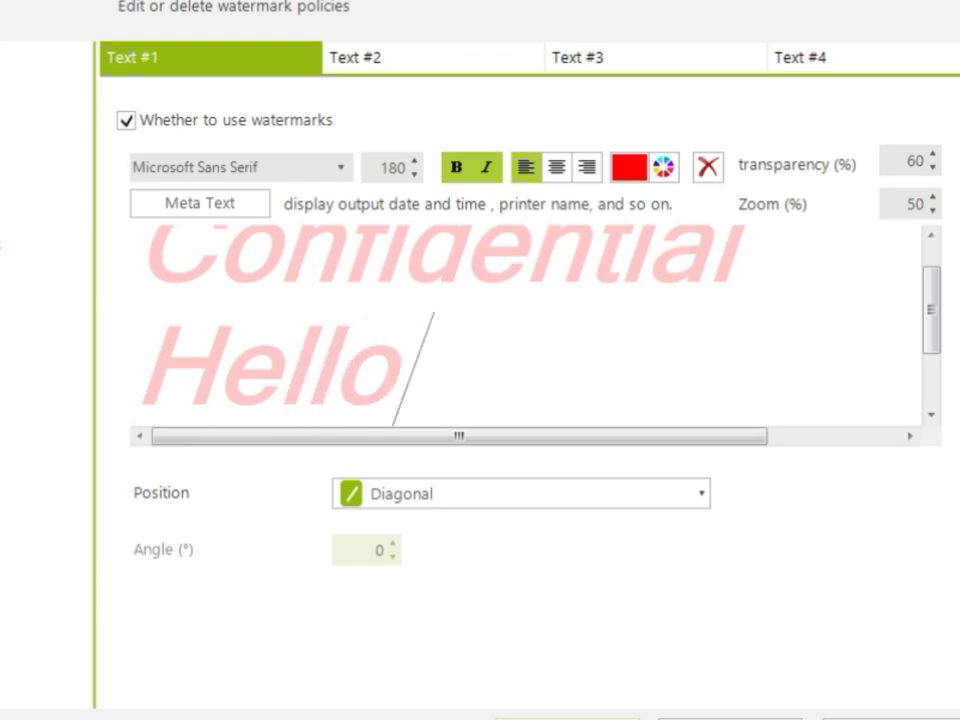
Step: Format the "Hello" line at font size 80, in blue and centered
key("shift+Home")
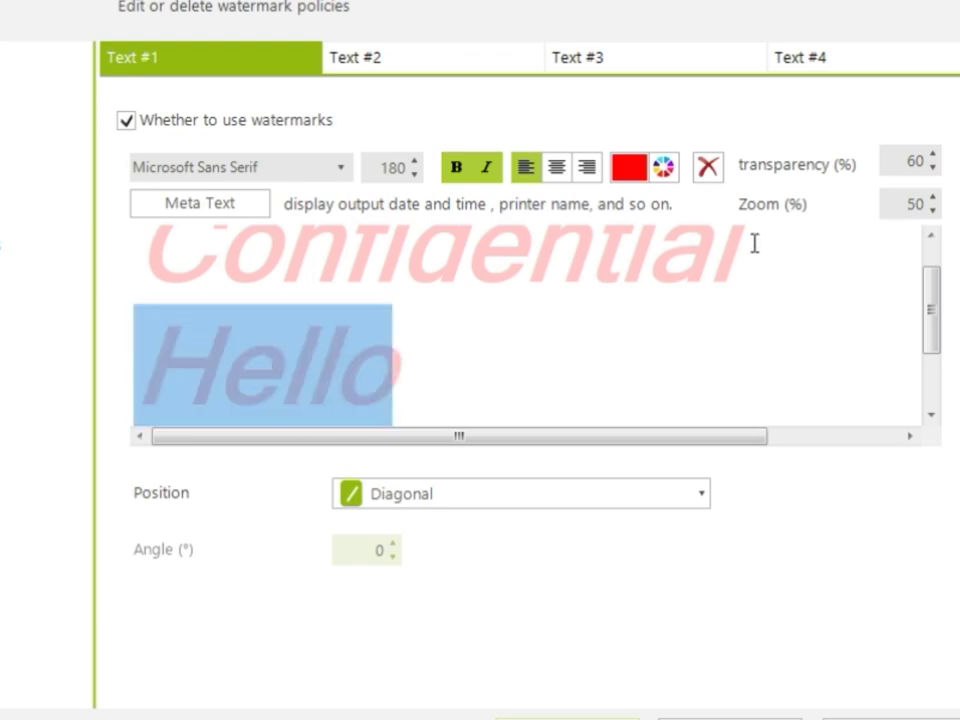
double_click(385, 168)
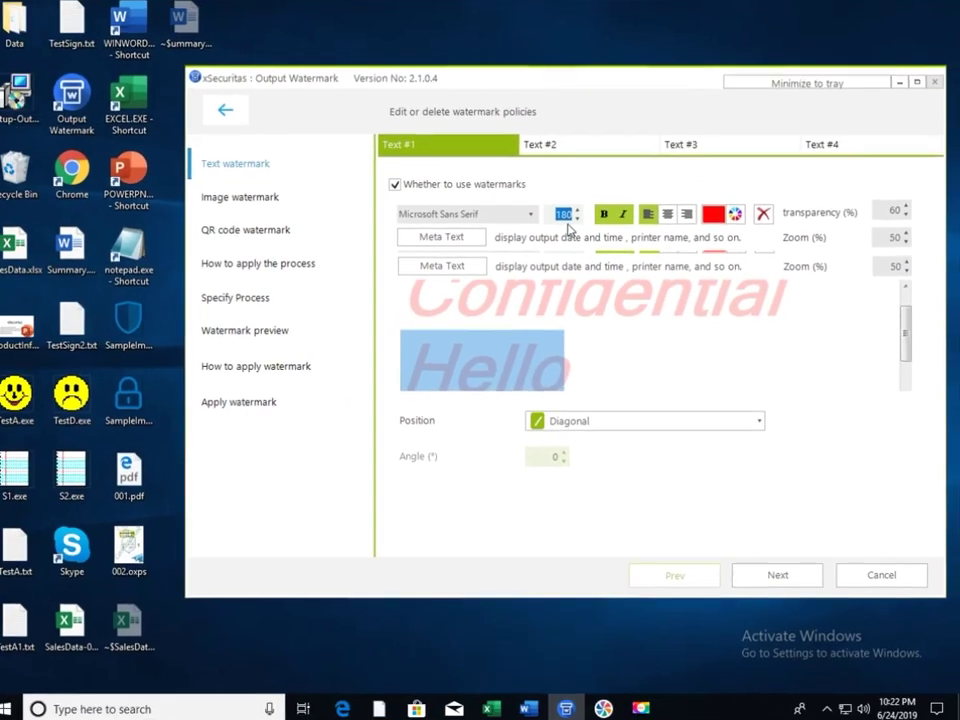
type("8")
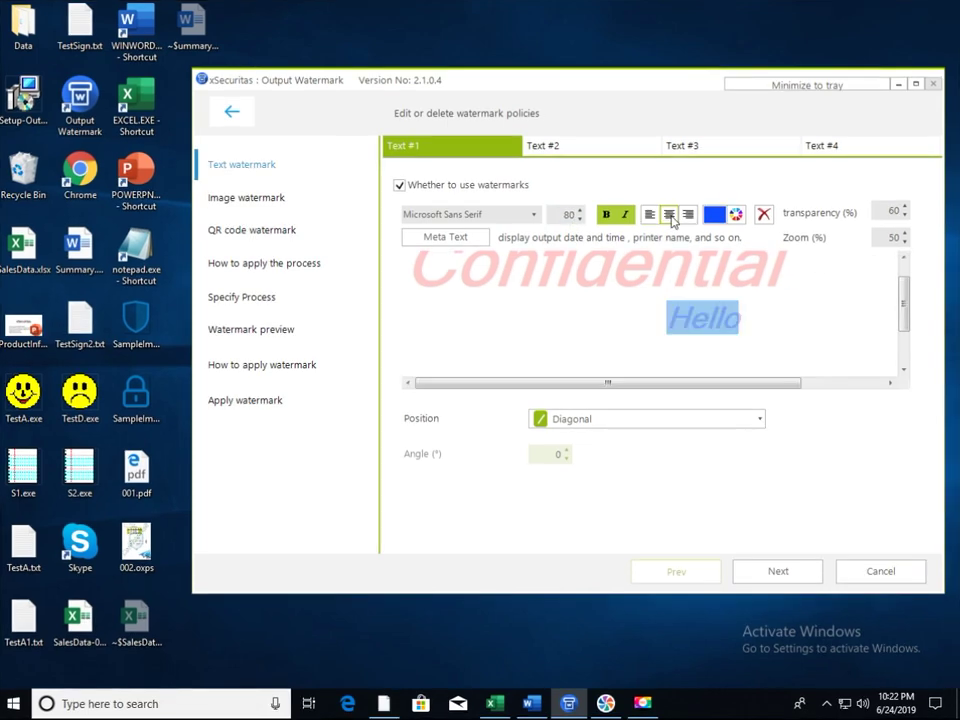
Step: Go to the watermark preview again and check how the two-line text appears on both page orientations
left_click(793, 579)
left_click(793, 579)
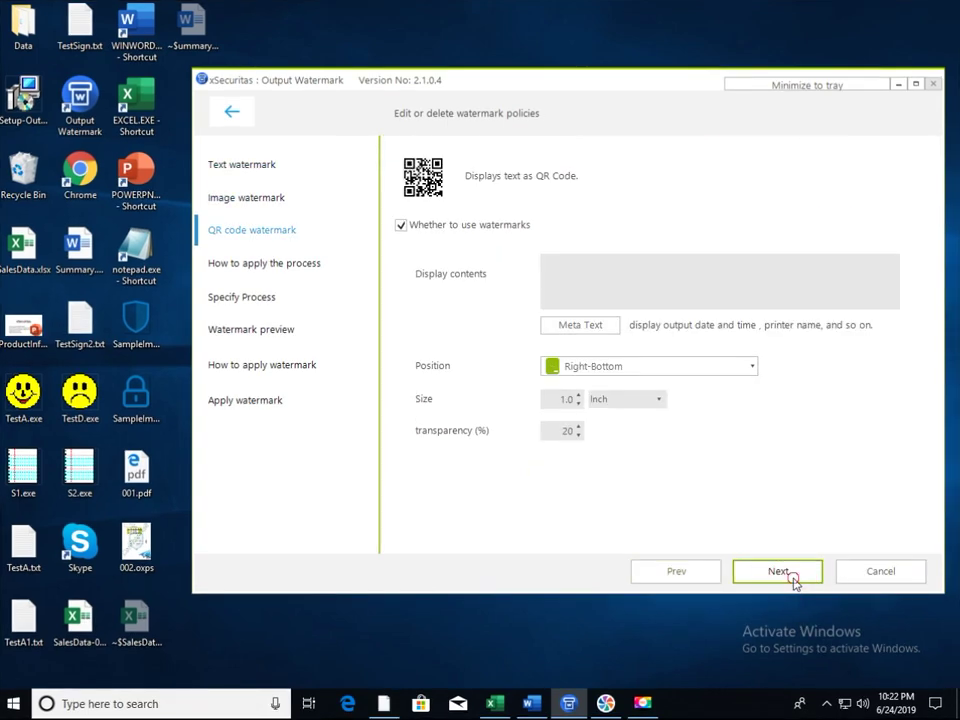
left_click(793, 579)
left_click(793, 579)
left_click(793, 580)
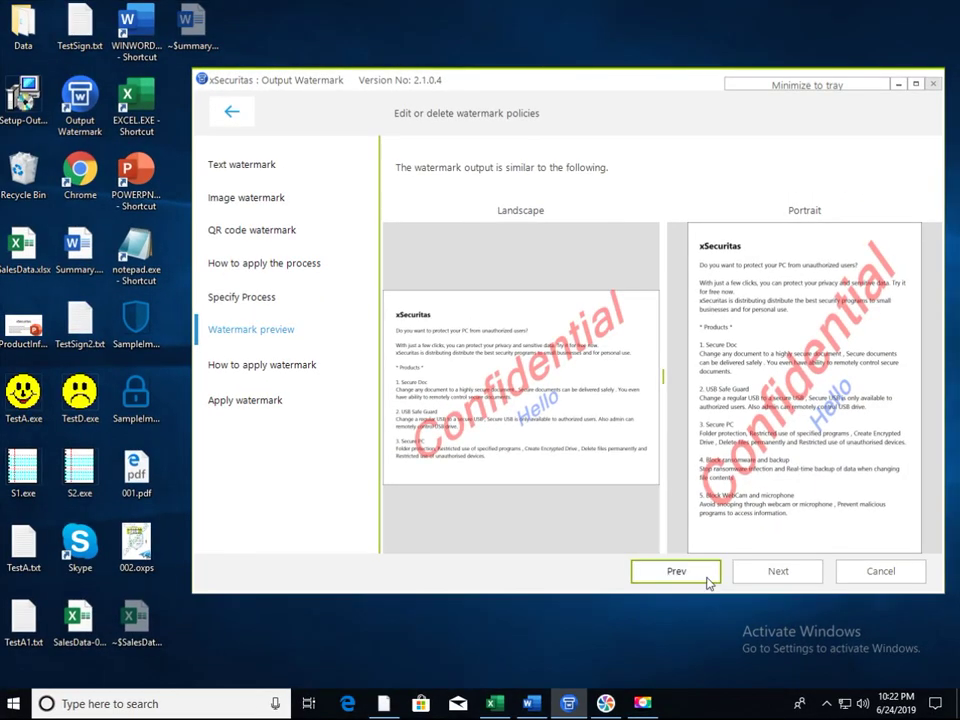
Step: Return to the text watermark settings and insert the long time meta text into the second text watermark
left_click(592, 684)
left_click(592, 684)
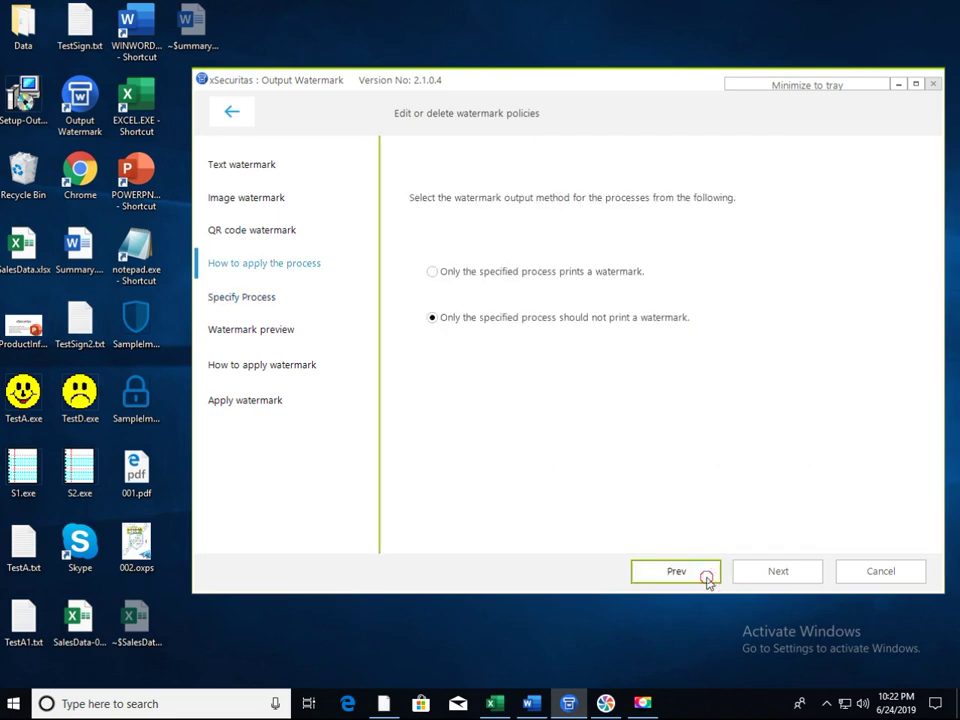
left_click(706, 580)
left_click(706, 580)
left_click(706, 580)
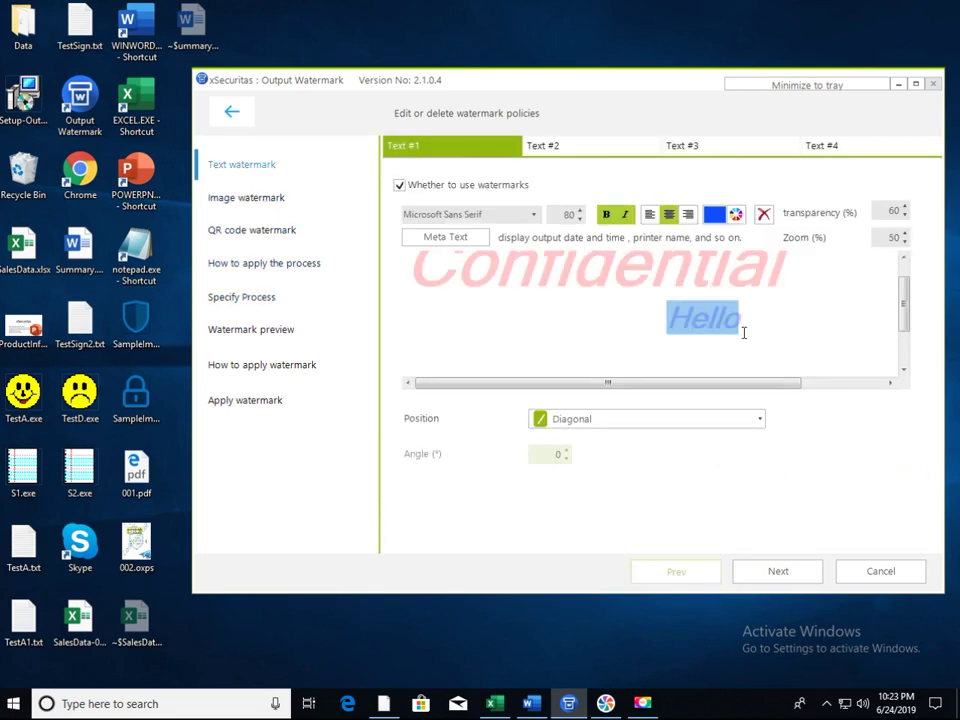
left_click(568, 152)
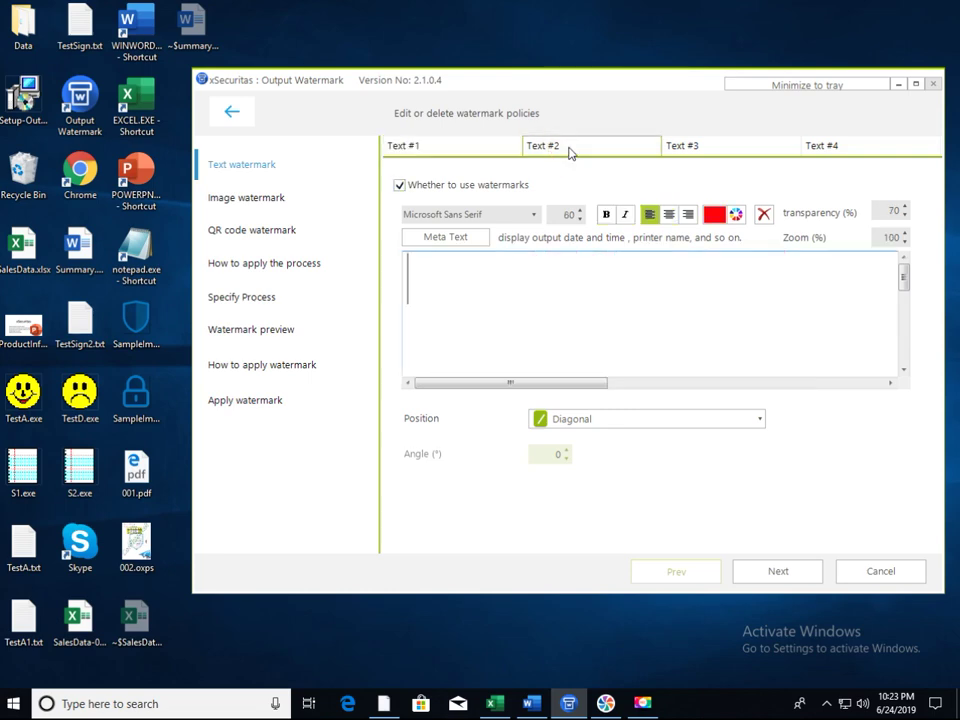
left_click(456, 245)
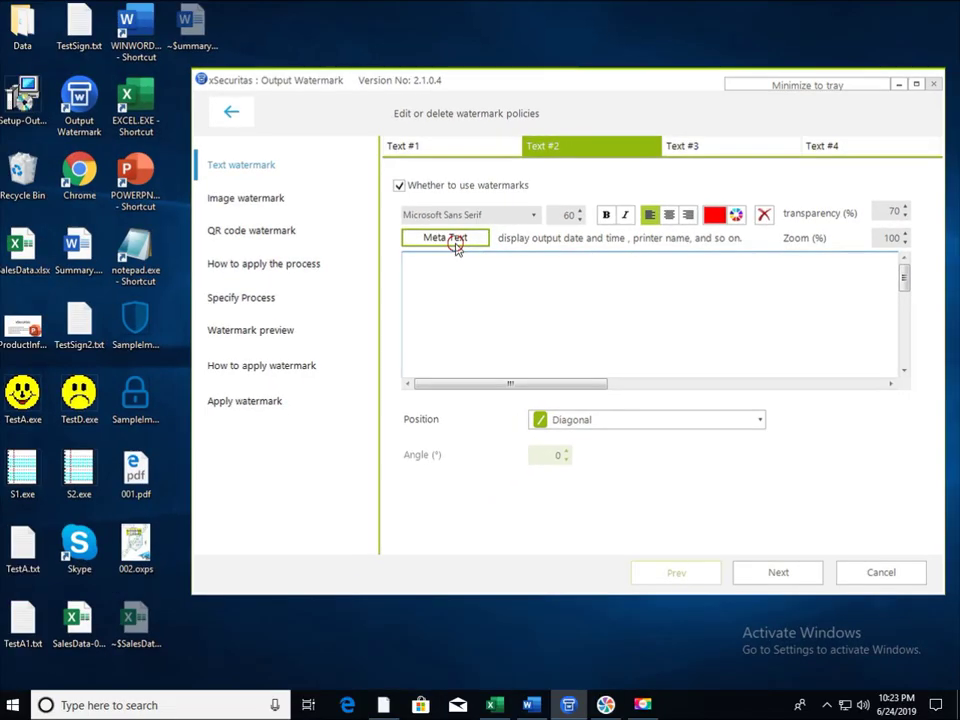
left_click(240, 240)
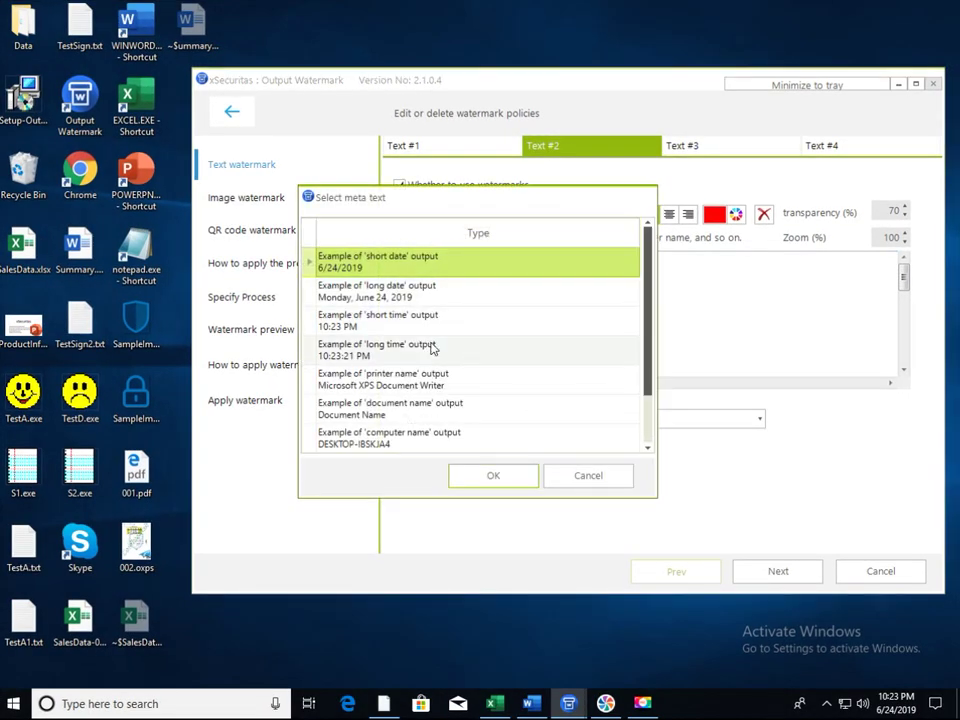
left_click(432, 354)
left_click(435, 265)
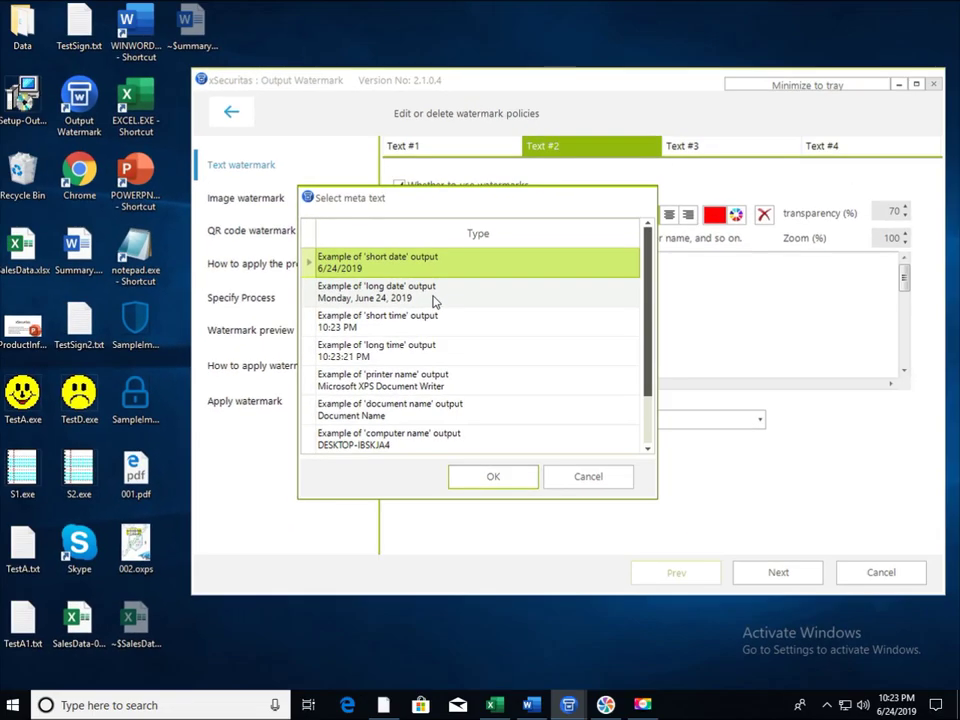
left_click(432, 350)
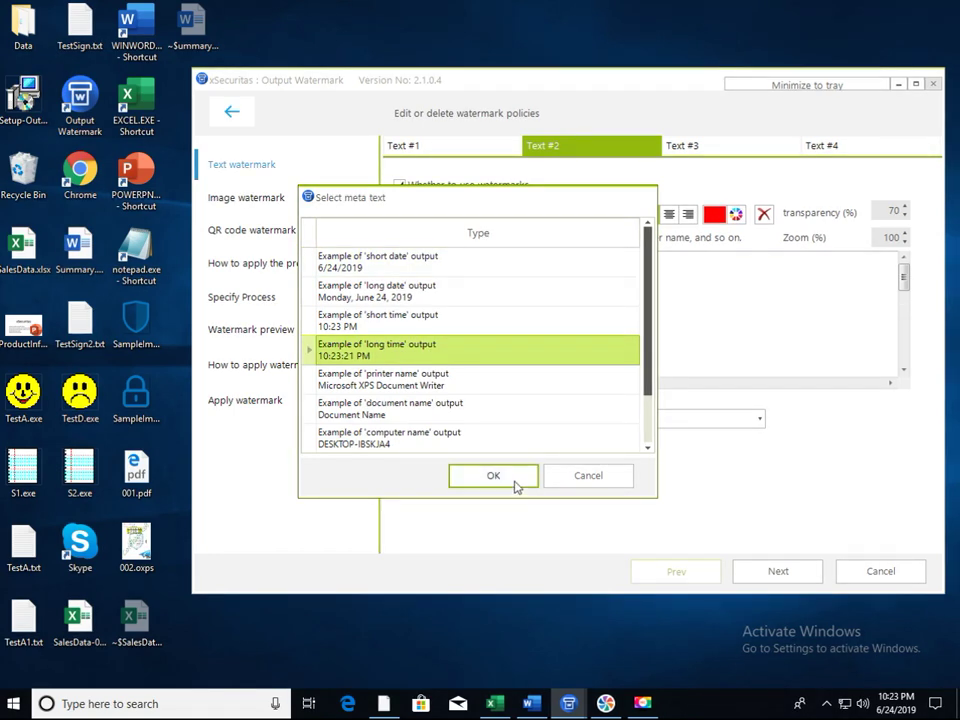
left_click(508, 476)
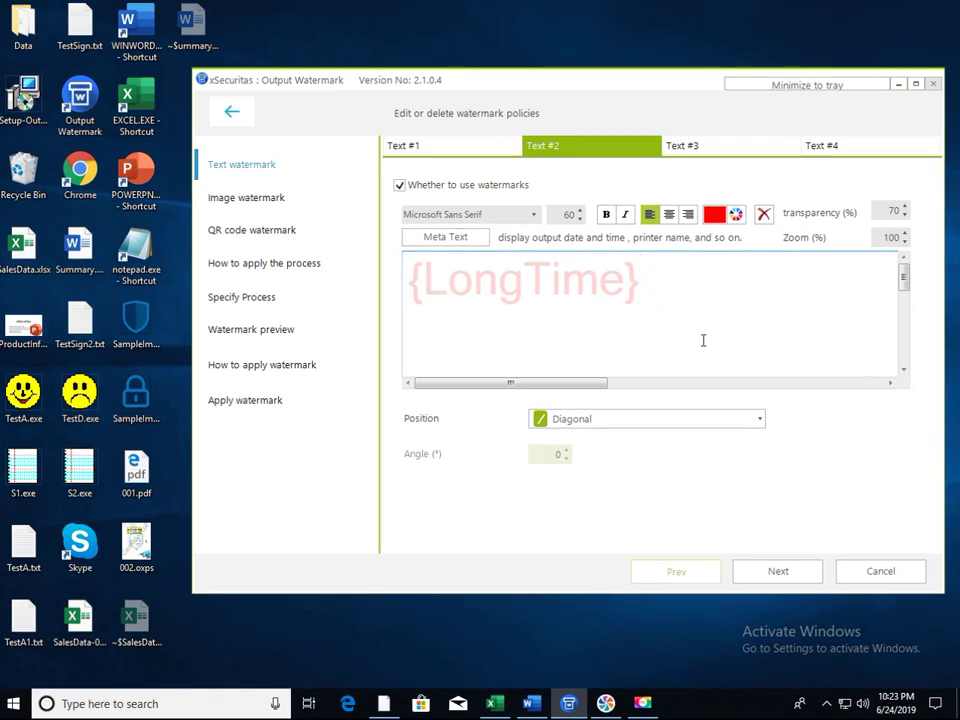
Step: Add a second line reading "DocName=" followed by the document name meta text to the second text watermark
key("Return")
type("DocName=")
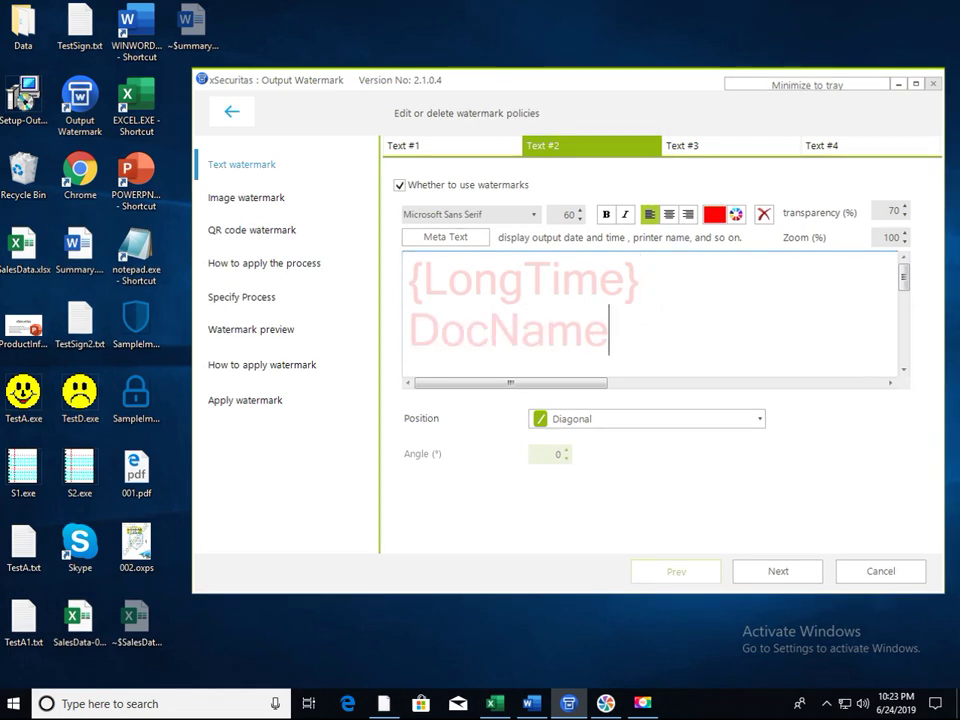
left_click(445, 237)
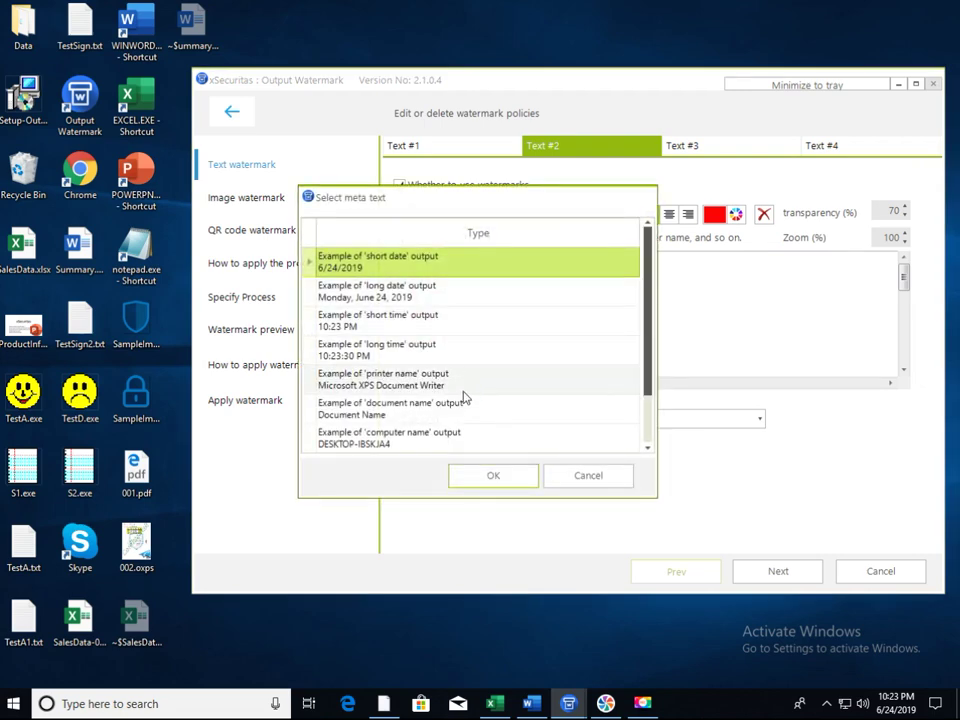
double_click(460, 405)
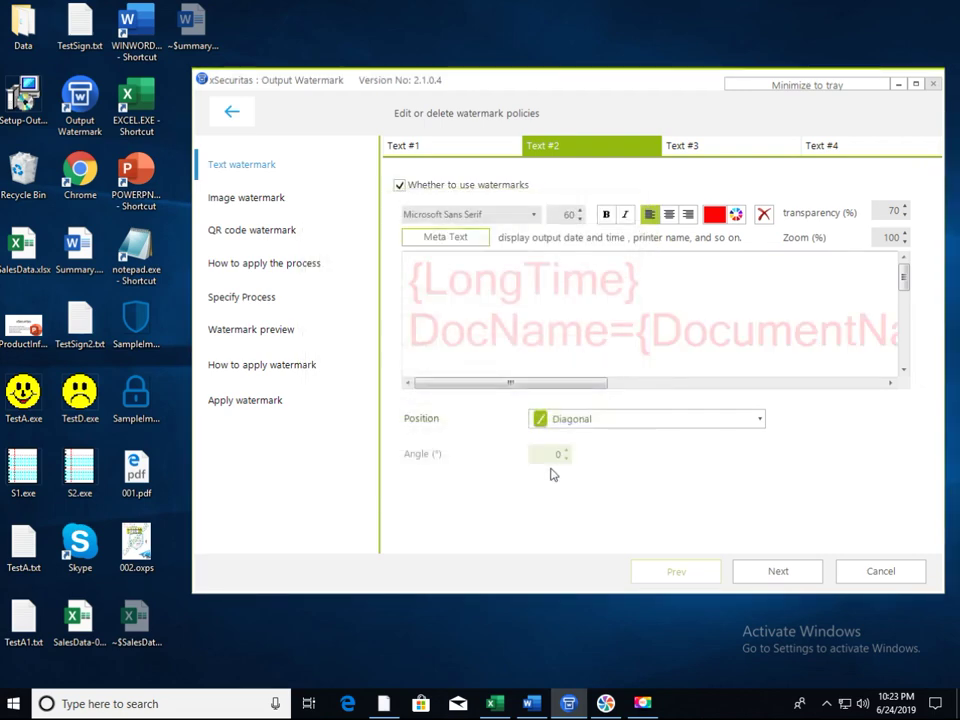
Step: Set the second text watermark's position to Left-Top and check it in the watermark preview
left_click(764, 424)
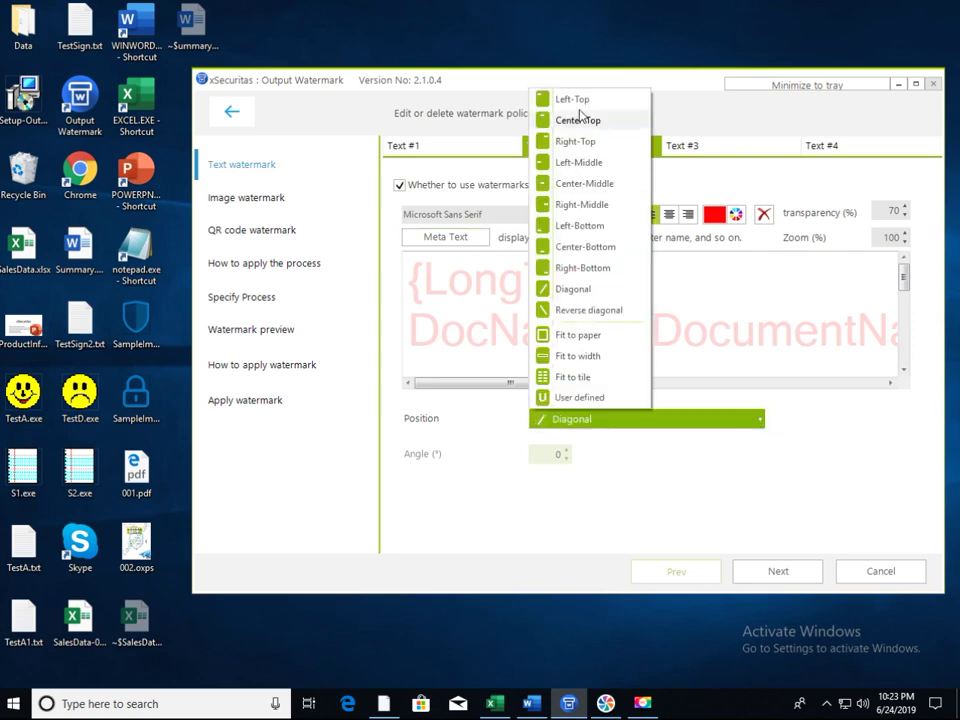
left_click(558, 98)
left_click(786, 577)
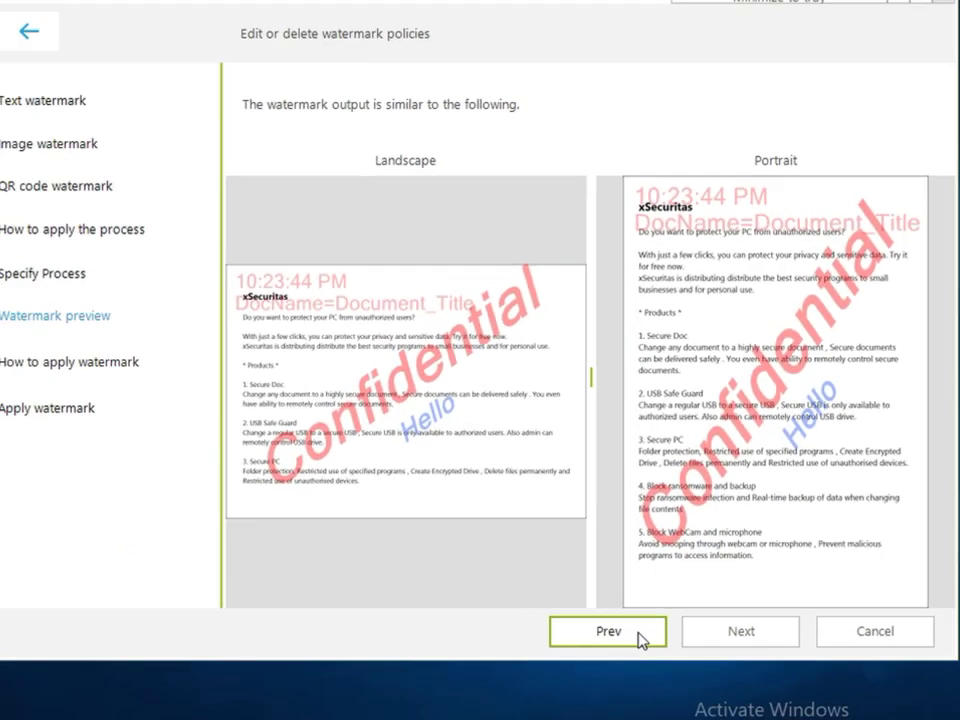
Step: Add SampleImage-00.png from the desktop as the first image watermark, keeping its position at Center-Middle and its extend at 50%
left_click(590, 688)
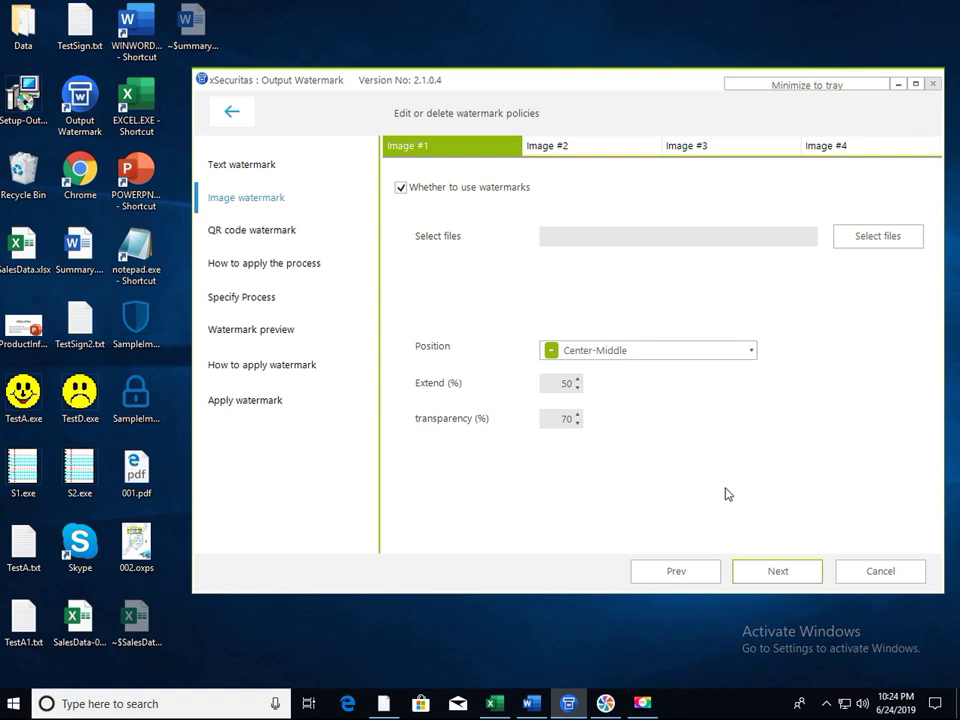
left_click_drag(135, 318, 555, 238)
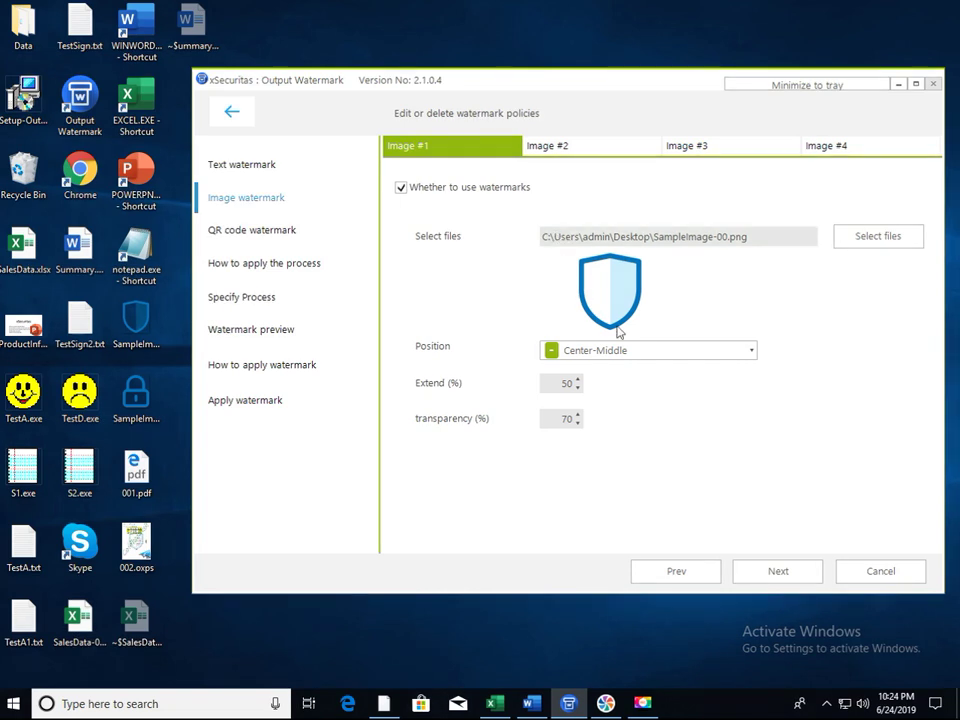
left_click(753, 357)
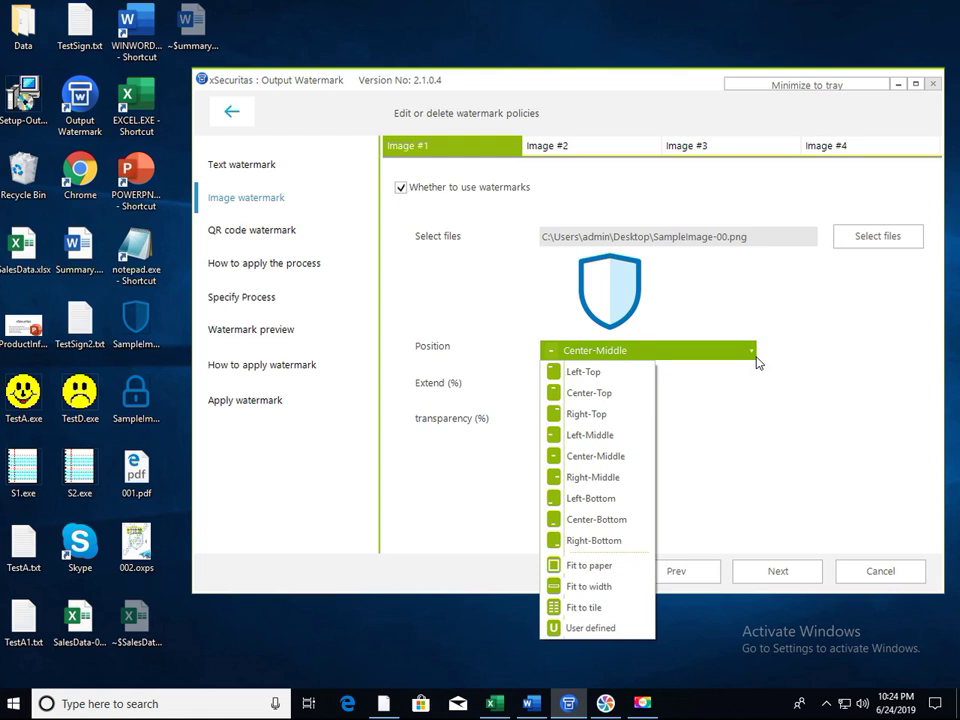
left_click(752, 351)
double_click(566, 383)
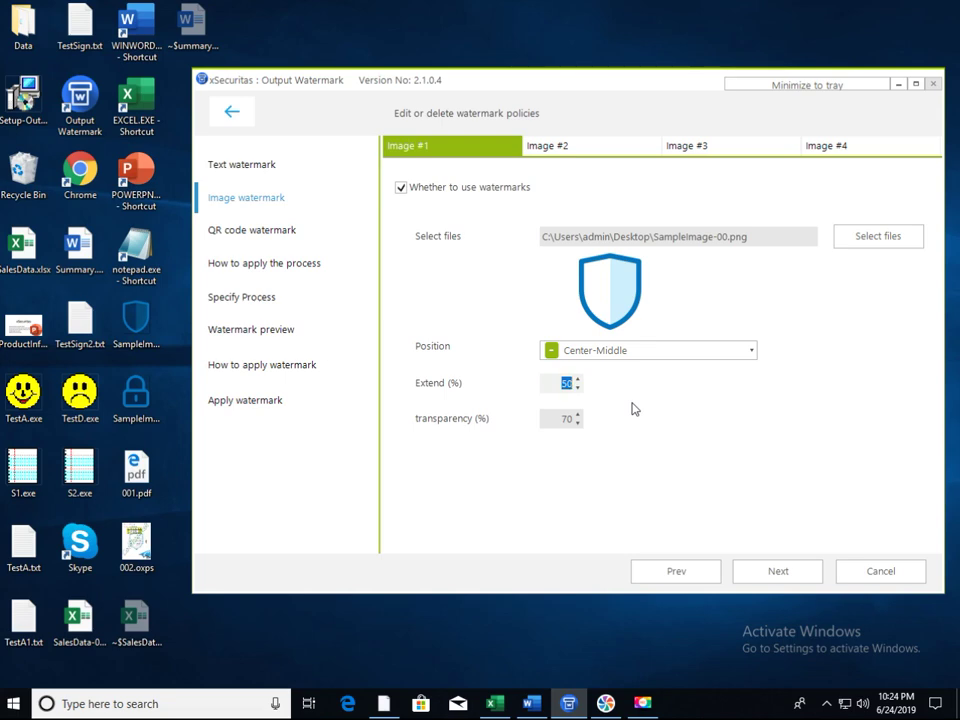
Step: Set the QR code watermark's contents to "This is QR code Test" plus short date and long time meta text, keeping Right-Bottom
left_click(768, 573)
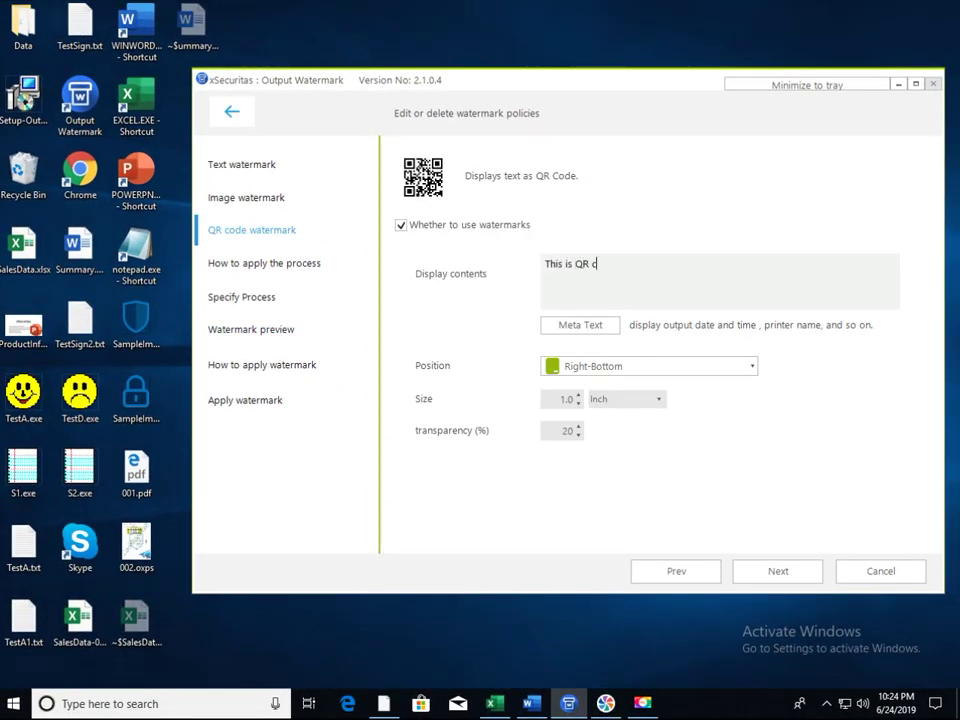
type("ode Test")
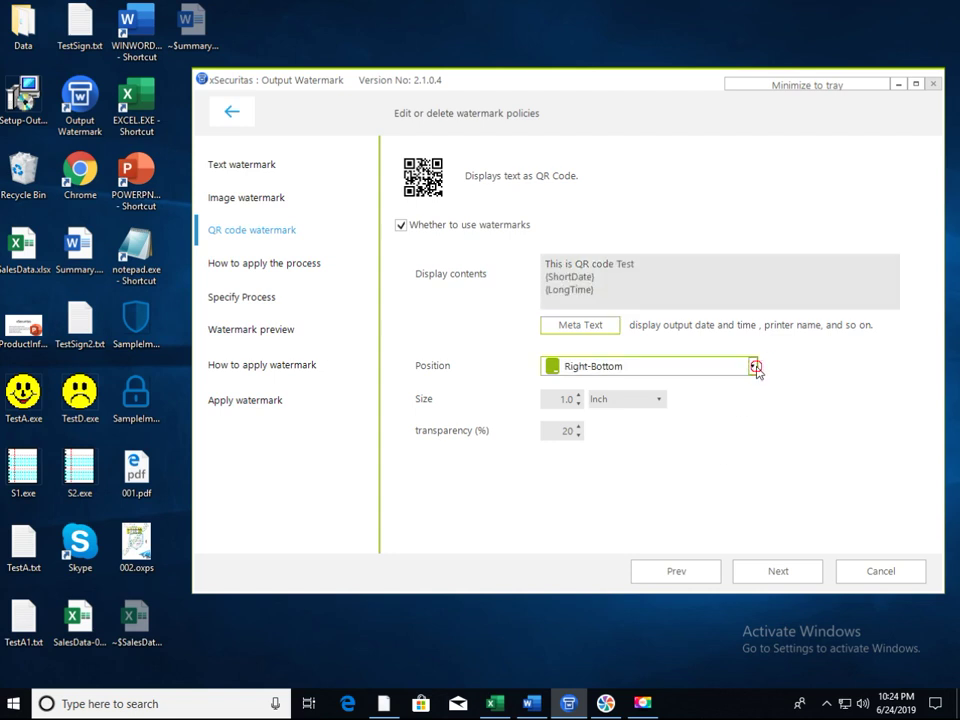
left_click(755, 368)
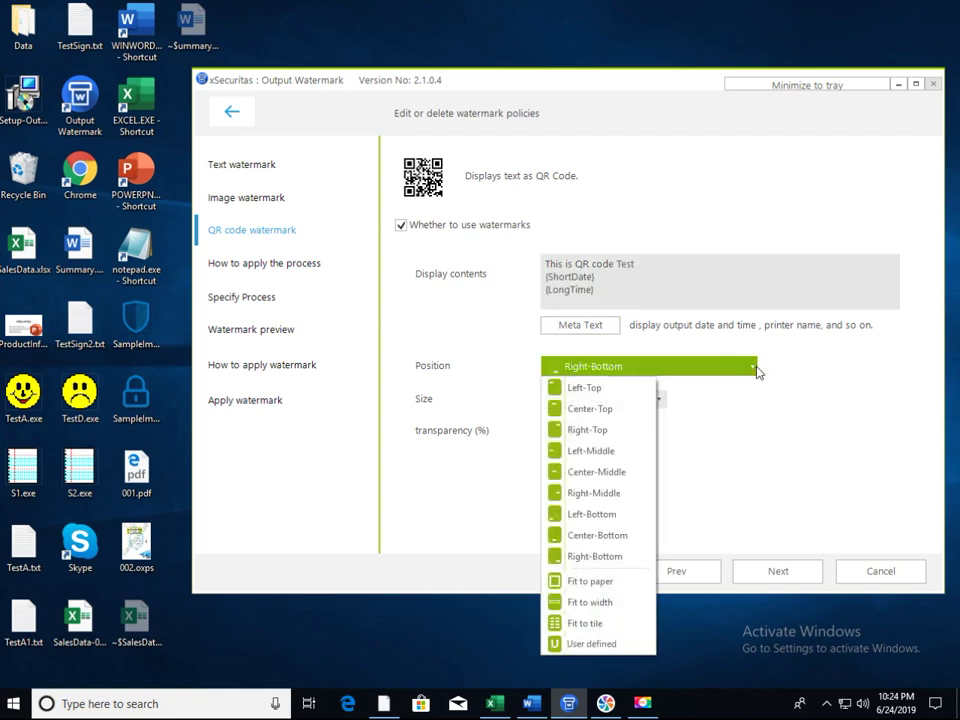
left_click(755, 369)
Step: Check the combined text, image and QR code watermarks in the preview for both page orientations
left_click(789, 573)
left_click(790, 574)
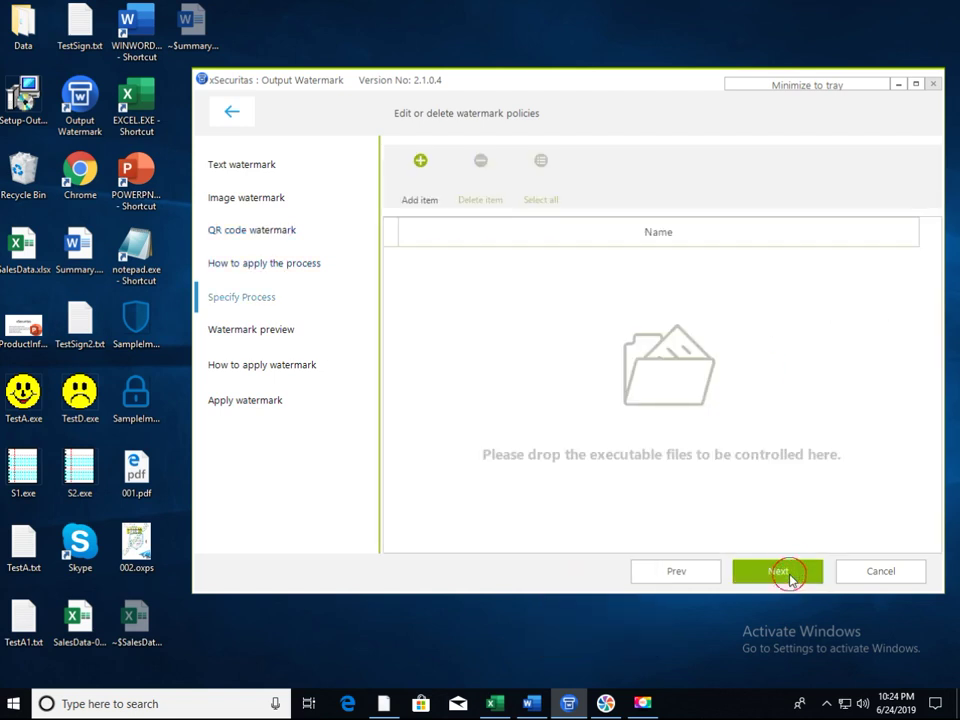
left_click(790, 576)
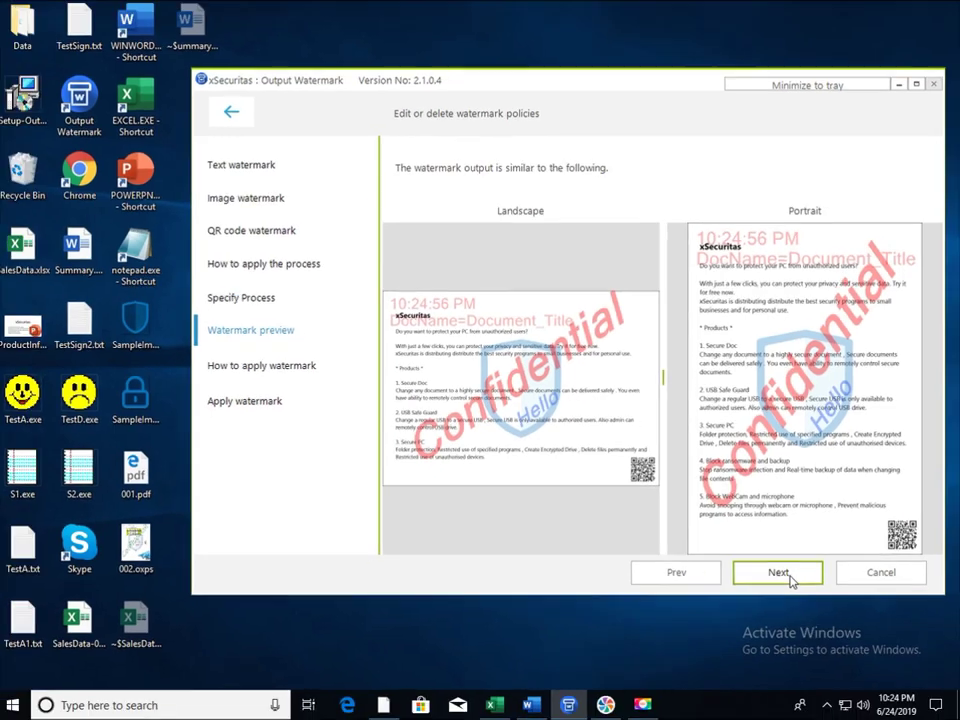
left_click(544, 650)
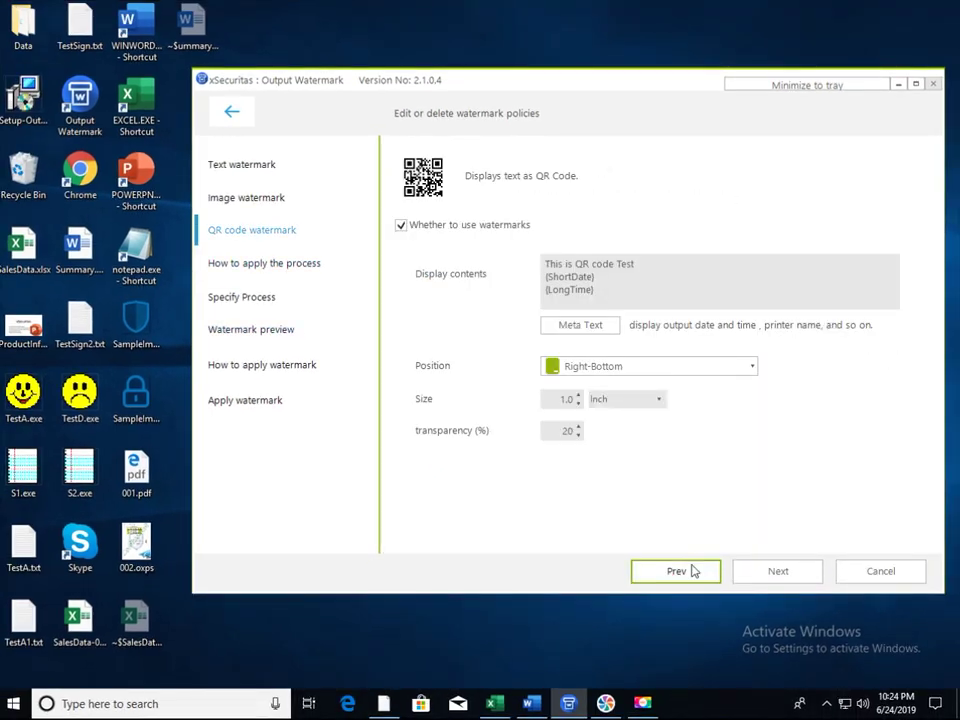
Step: Keep the method that exempts only specified processes from watermarking, and add the notepad.exe shortcut to the process list
left_click(782, 574)
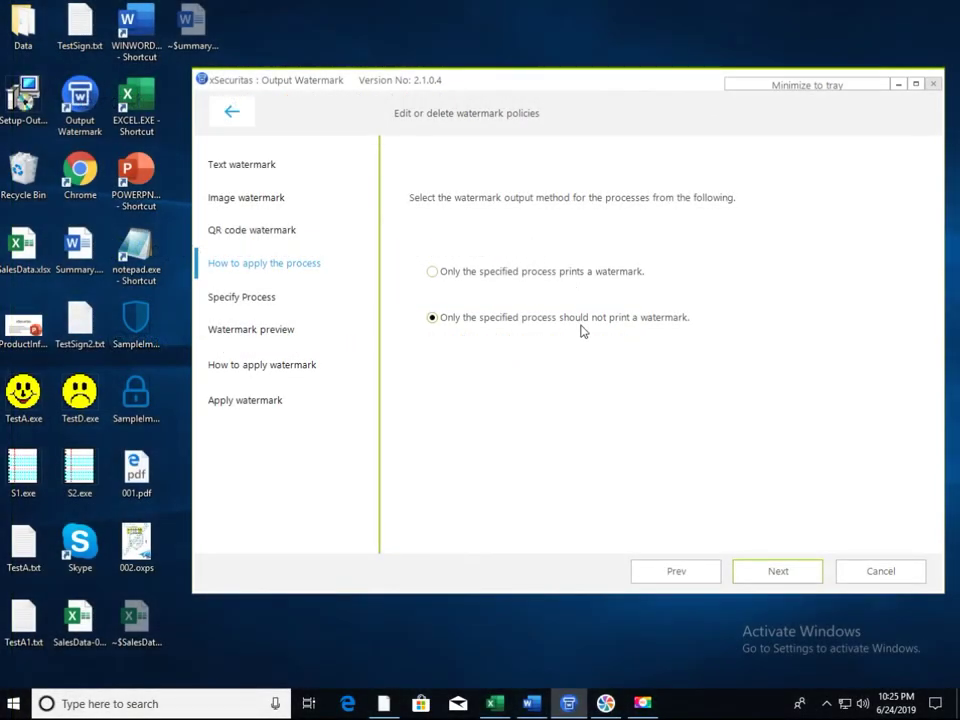
left_click(777, 571)
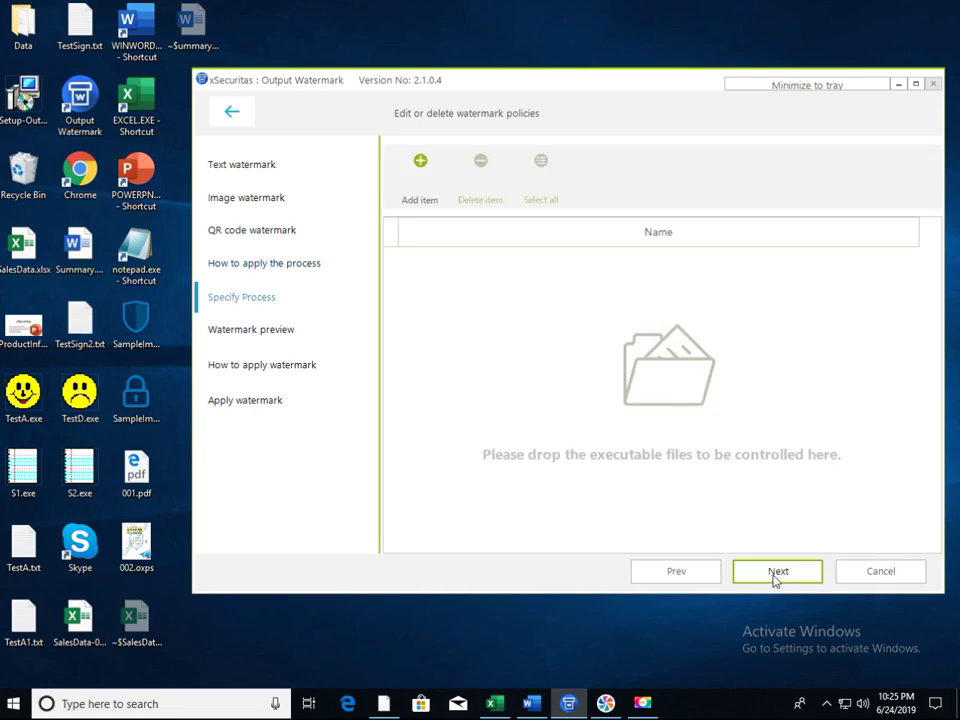
left_click_drag(135, 250, 452, 350)
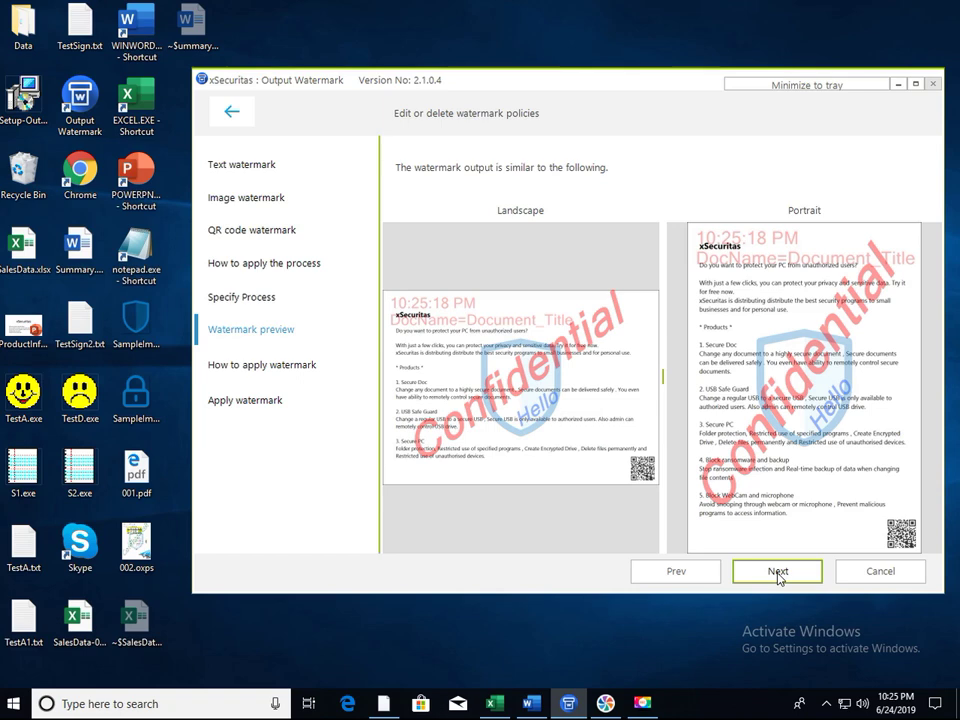
Step: Apply the watermark policy with the "Always print watermark" option and close the policy wizard
left_click(778, 572)
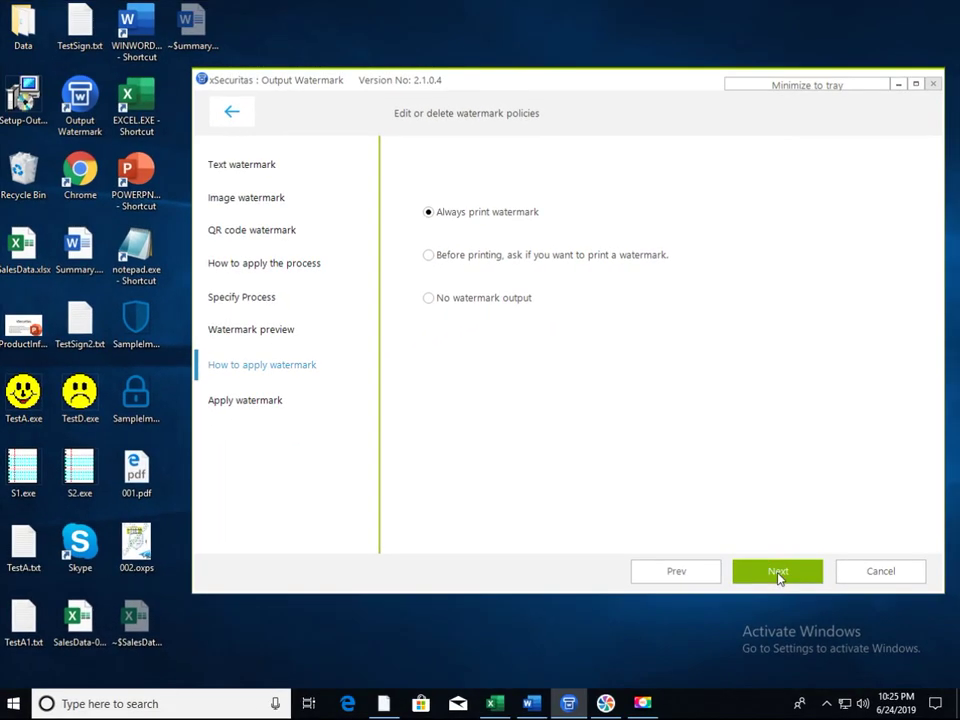
left_click(778, 572)
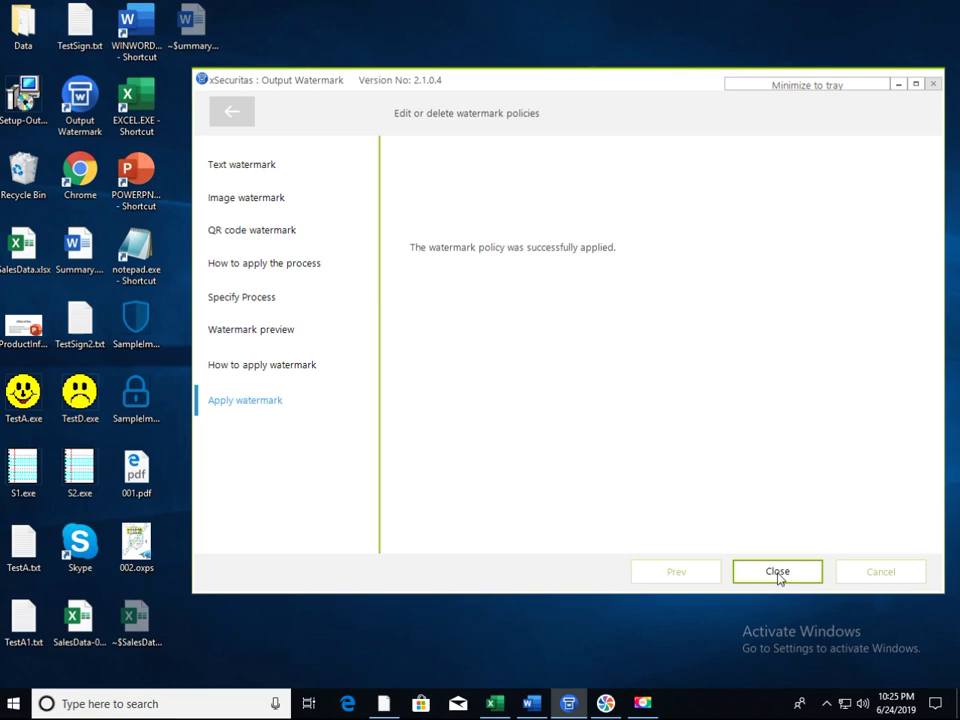
left_click(778, 572)
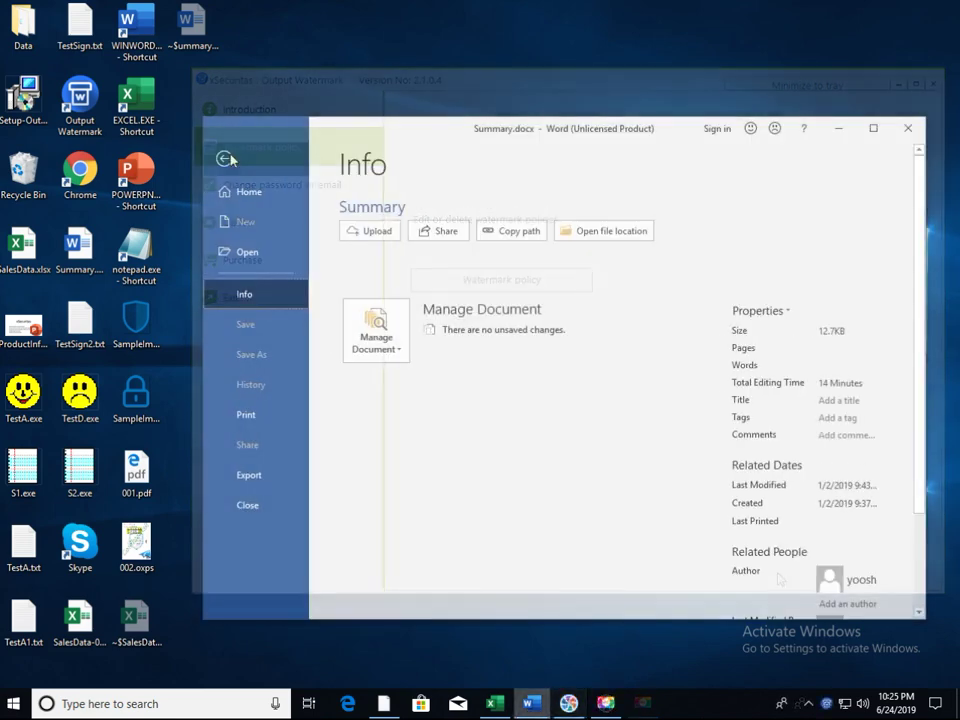
Step: Switch to Word, print Summary.docx to 1001.pdf, and check the watermarks on the pages of the PDF
left_click(268, 420)
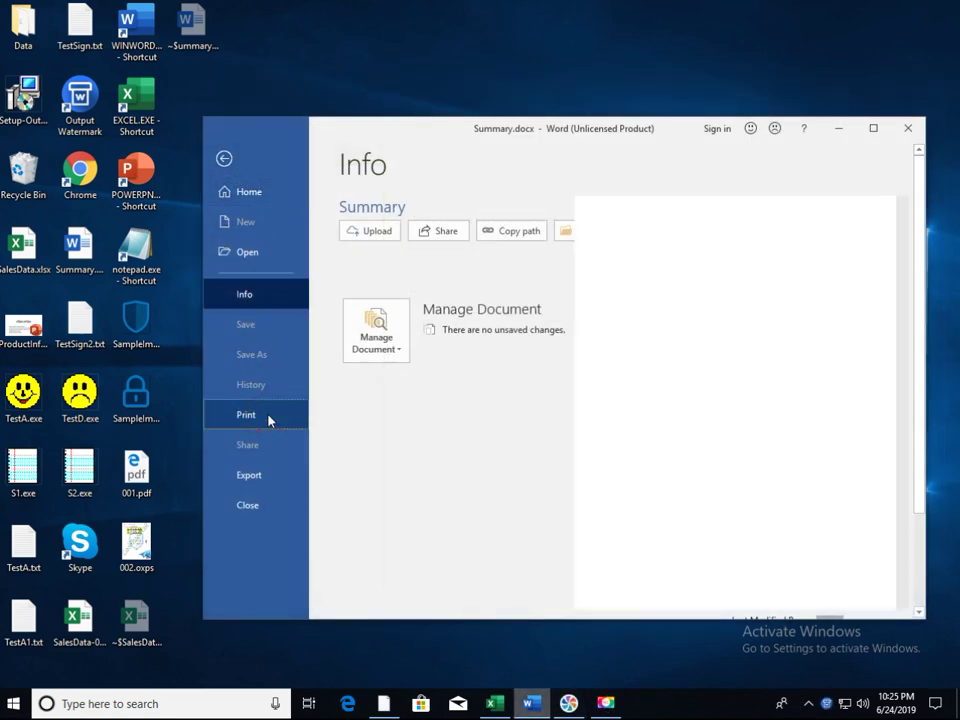
left_click(495, 312)
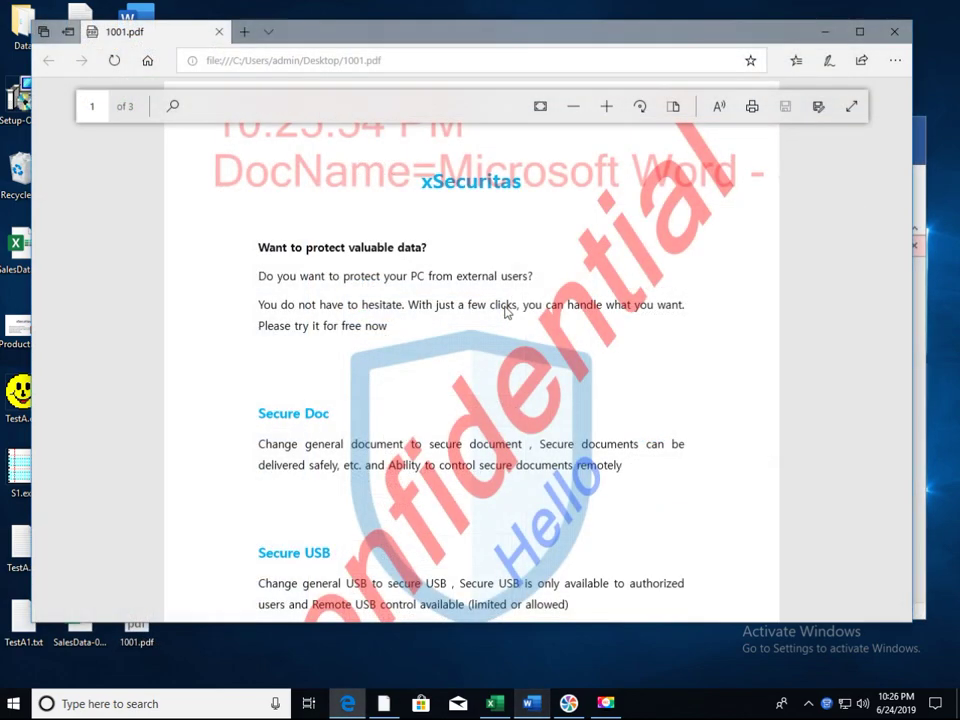
scroll(505, 313, "down", 6)
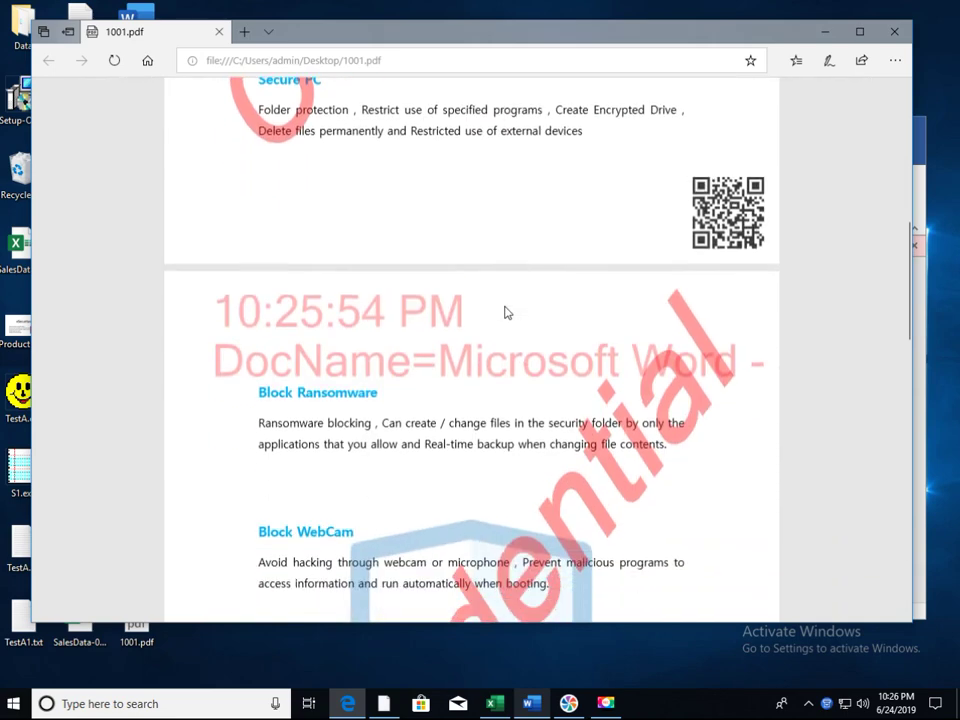
scroll(505, 313, "down", 5)
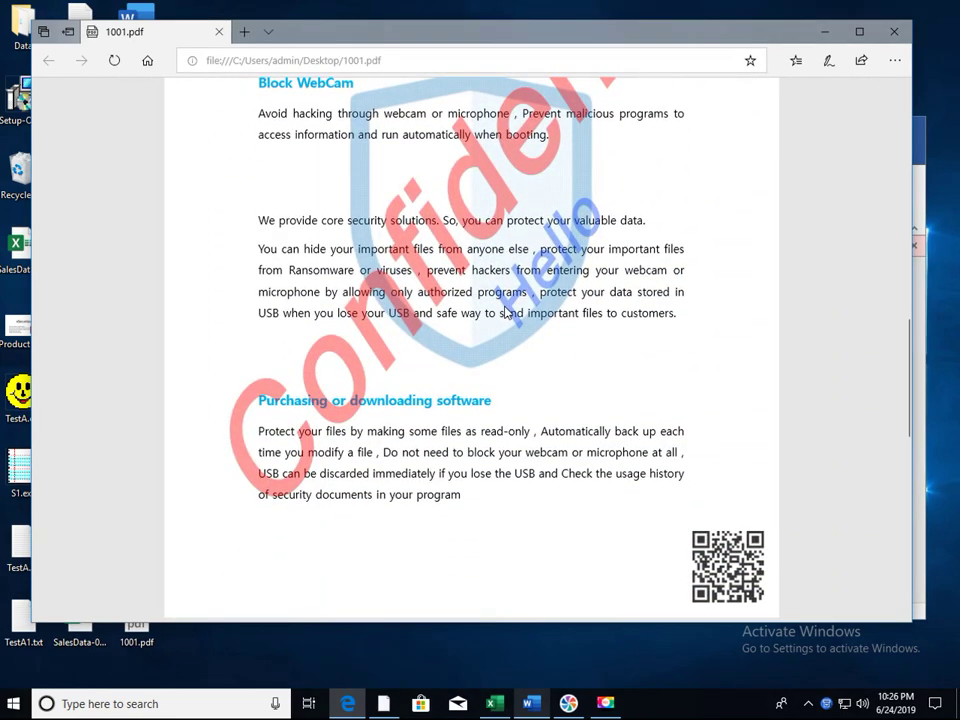